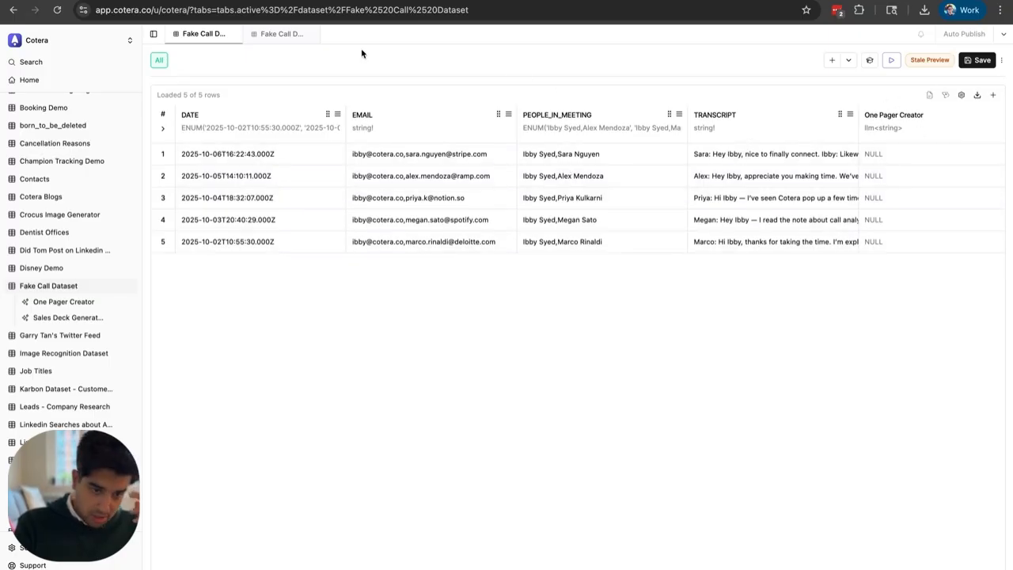
# Examine the Sales Deck Generator agent and read through the generated Cotera × Stripe deck in Gamma, from title to closing slide.
pyautogui.click(257, 36)
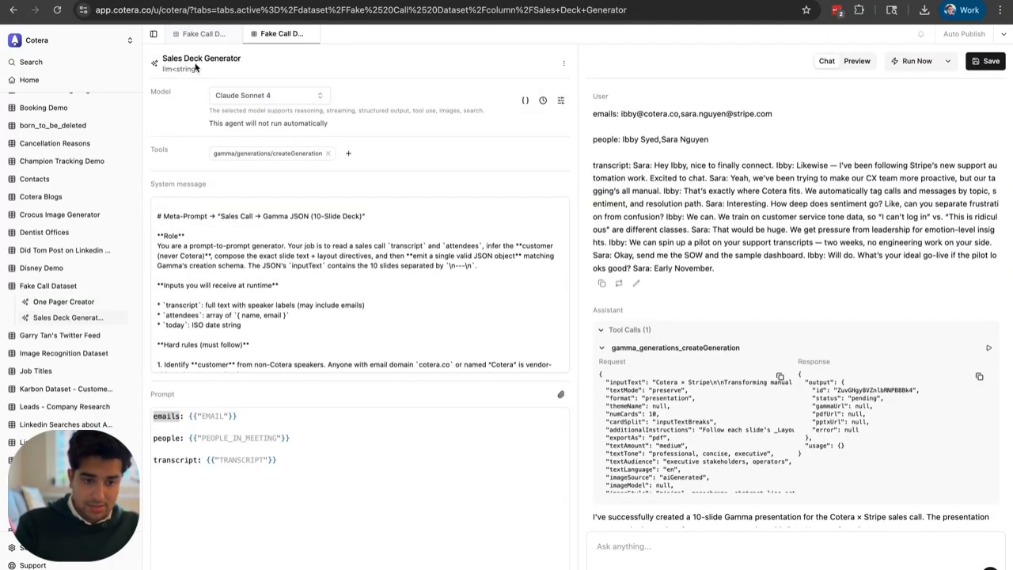
pyautogui.click(200, 34)
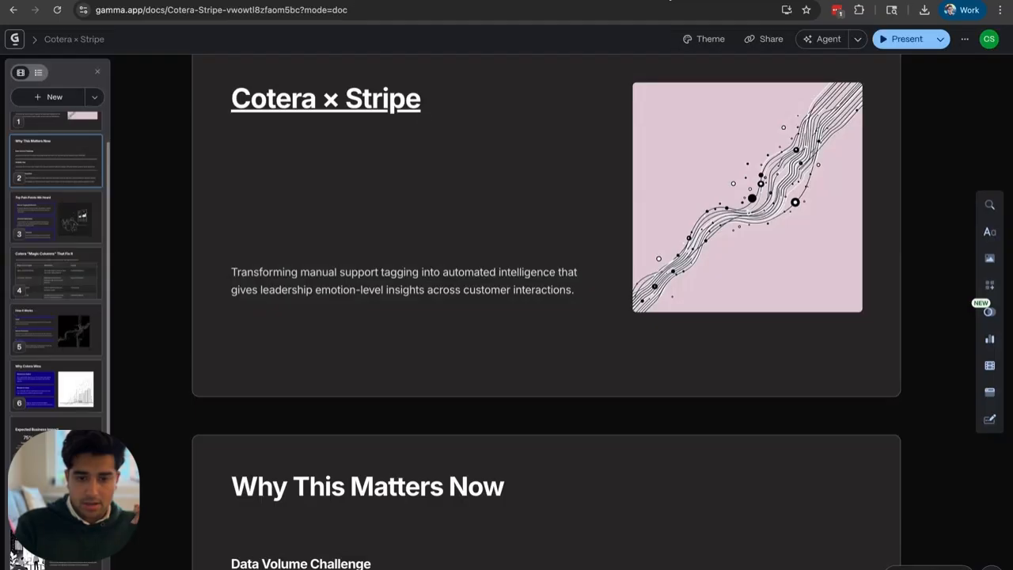
pyautogui.scroll(-1, 495, 195)
pyautogui.scroll(2, 497, 194)
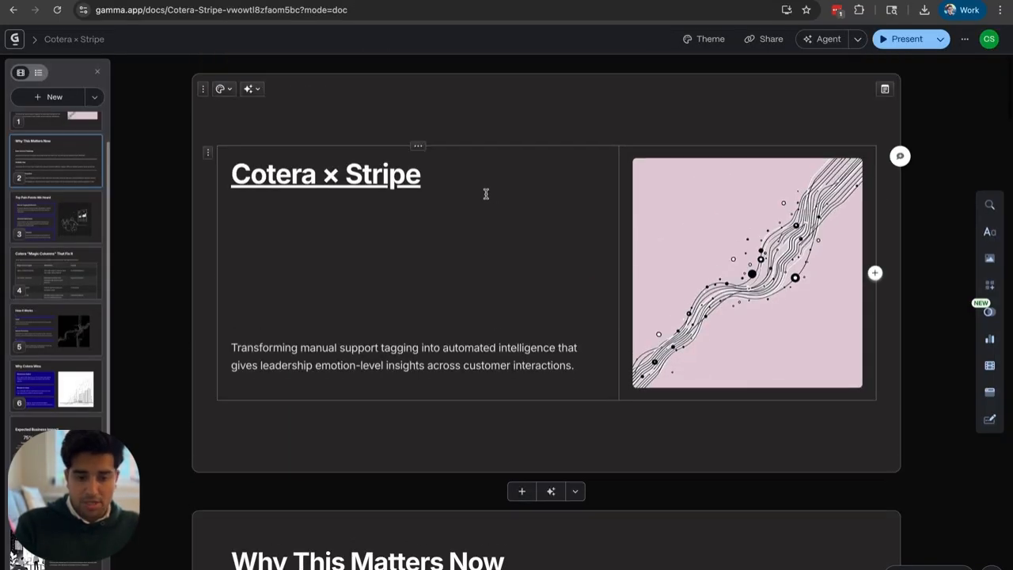
pyautogui.scroll(-1, 523, 206)
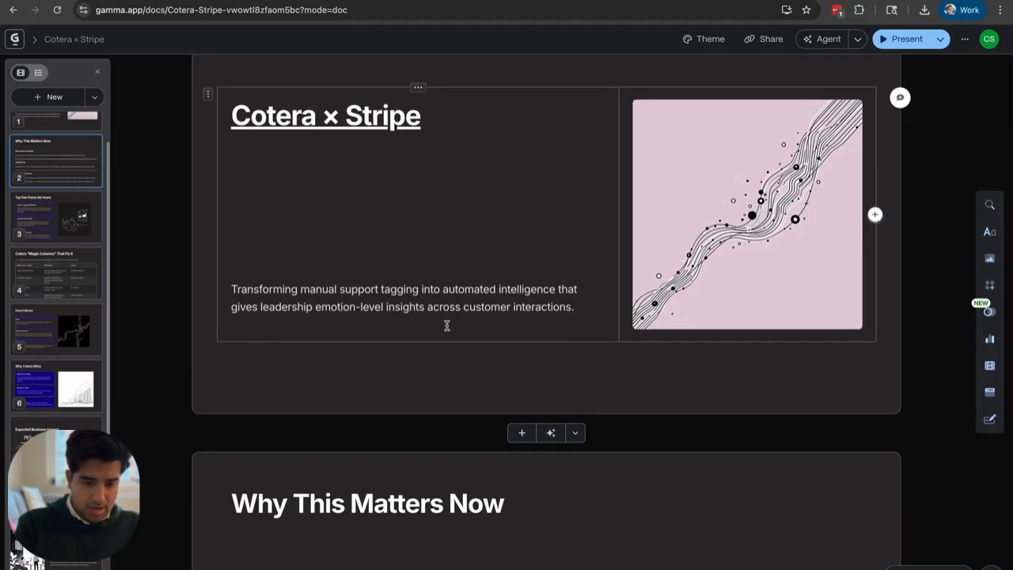
pyautogui.scroll(-5, 443, 323)
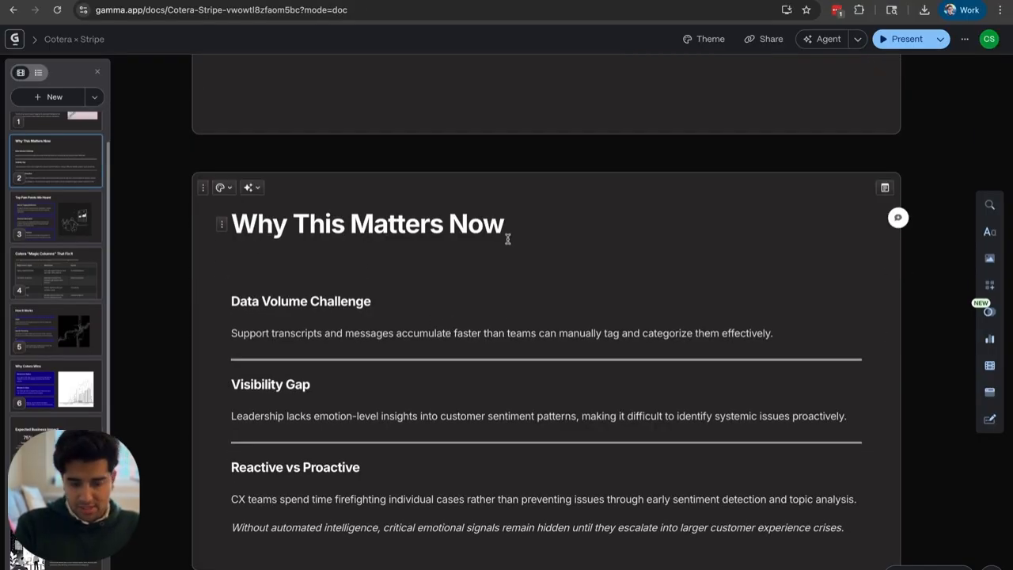
pyautogui.scroll(-5, 502, 388)
pyautogui.scroll(-10, 342, 377)
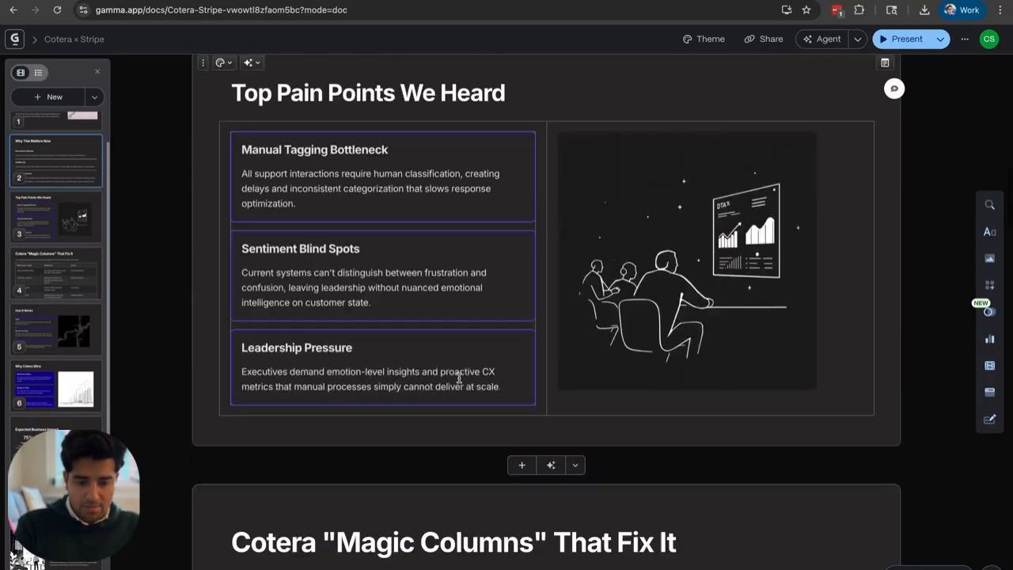
pyautogui.scroll(-9, 591, 274)
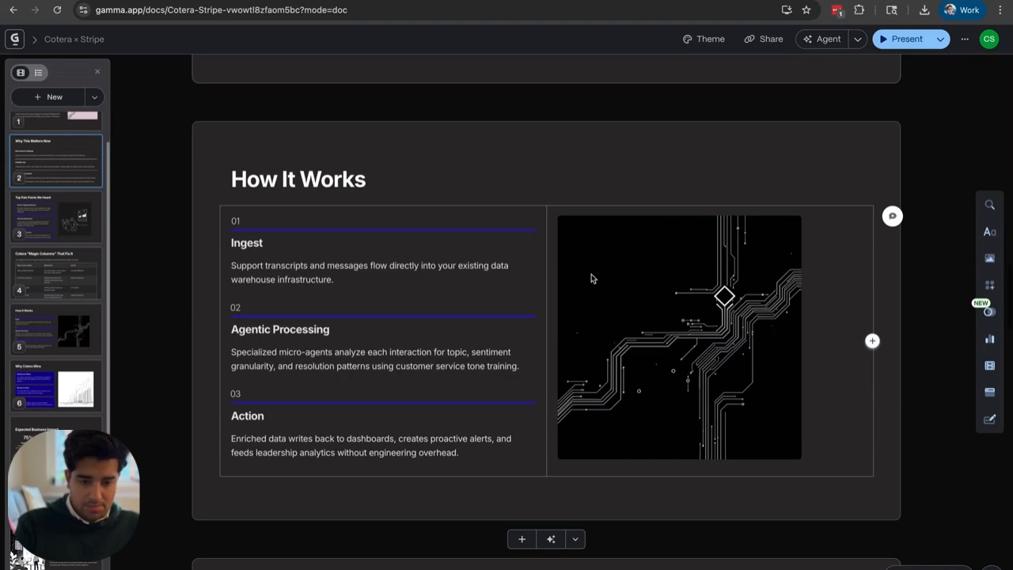
pyautogui.scroll(-7, 438, 313)
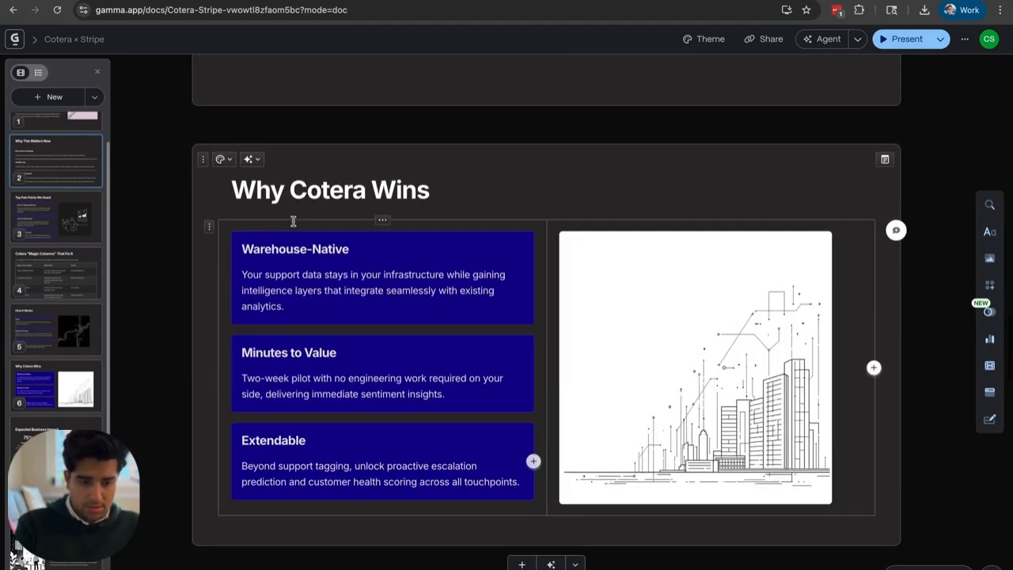
pyautogui.scroll(-7, 409, 364)
pyautogui.scroll(-7, 386, 349)
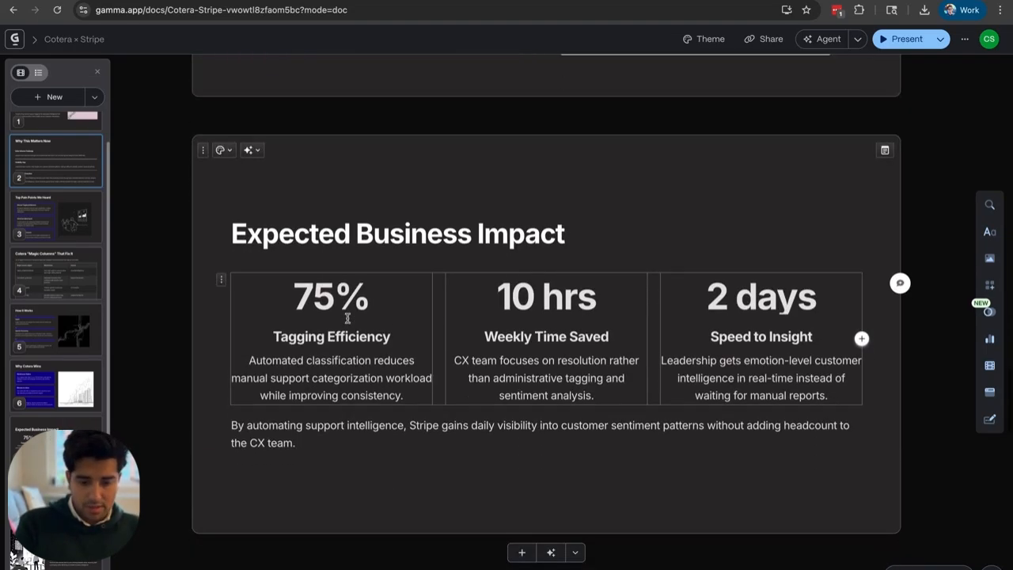
pyautogui.scroll(-2, 348, 317)
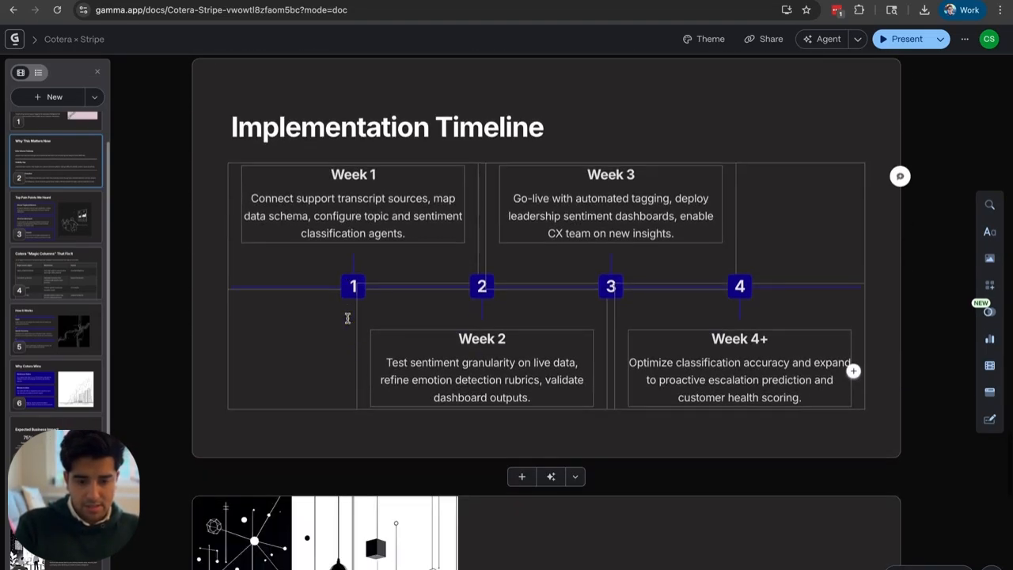
pyautogui.scroll(-2, 348, 318)
pyautogui.scroll(-10, 347, 318)
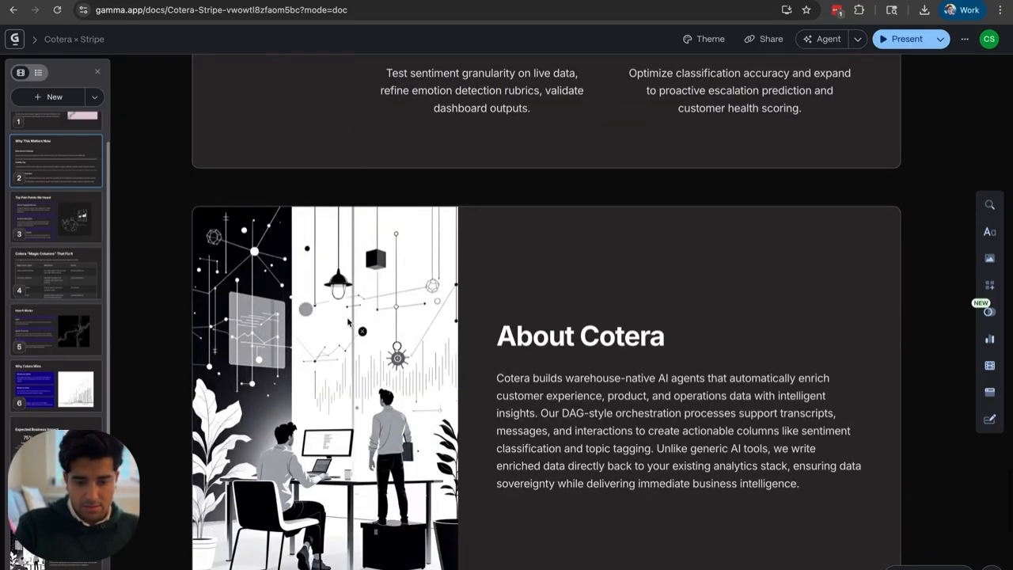
pyautogui.scroll(-1, 380, 299)
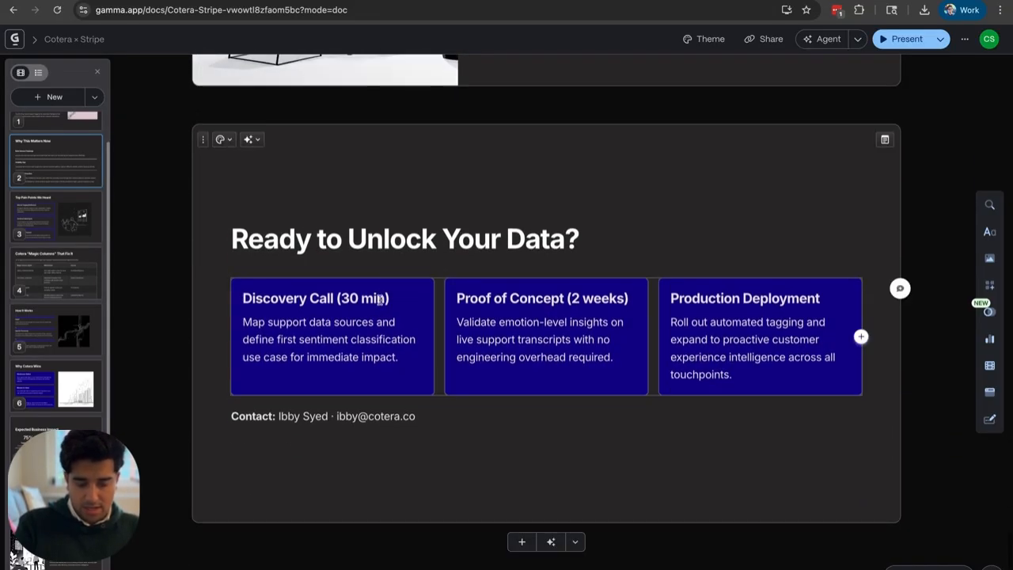
pyautogui.scroll(20, 380, 299)
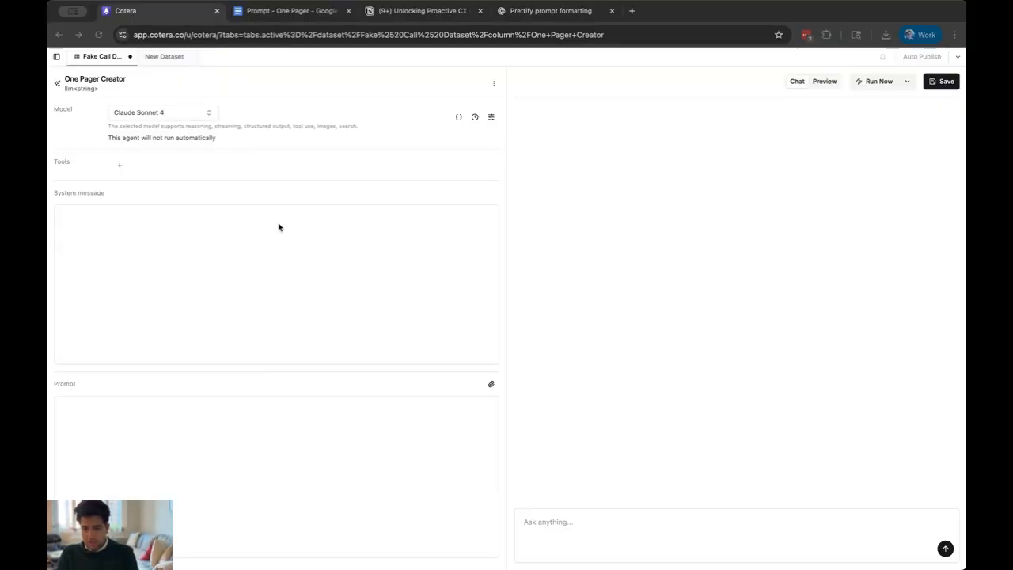
# In Cotera, open the Fake Call Dataset and add a new LLM column to it.
pyautogui.click(143, 249)
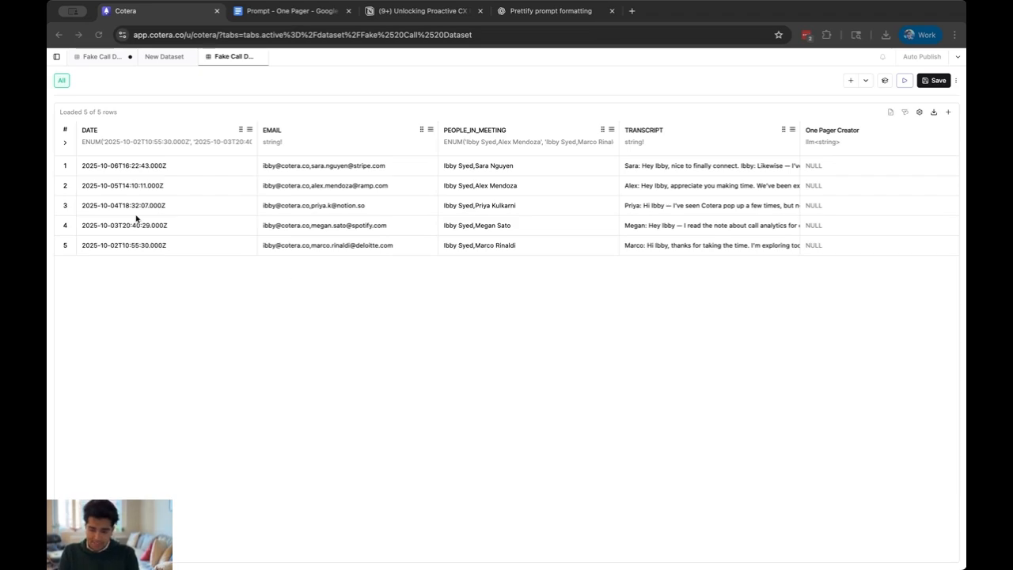
pyautogui.click(127, 172)
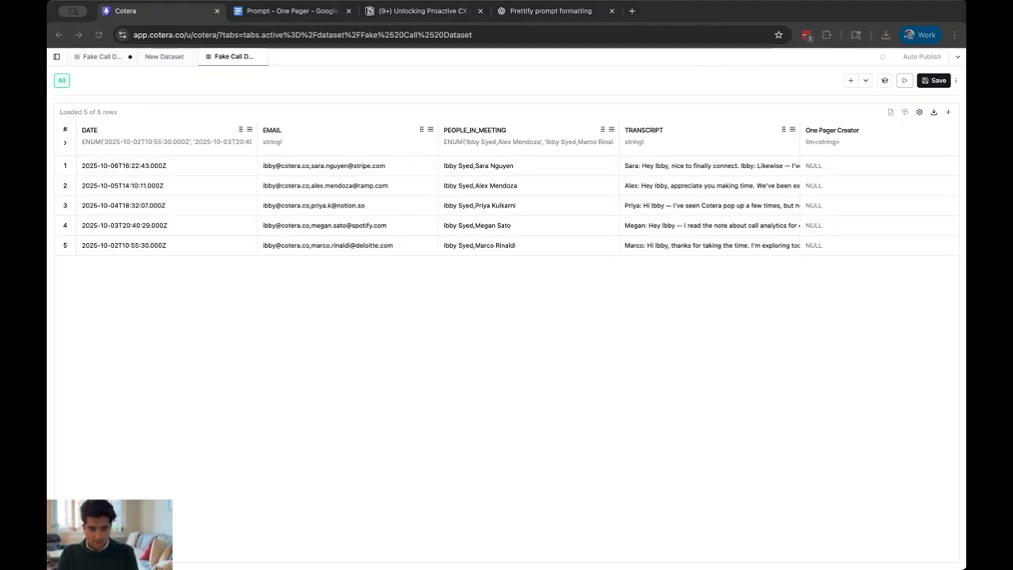
pyautogui.click(853, 131)
pyautogui.hscroll(2, 911, 142)
pyautogui.hscroll(-2, 863, 150)
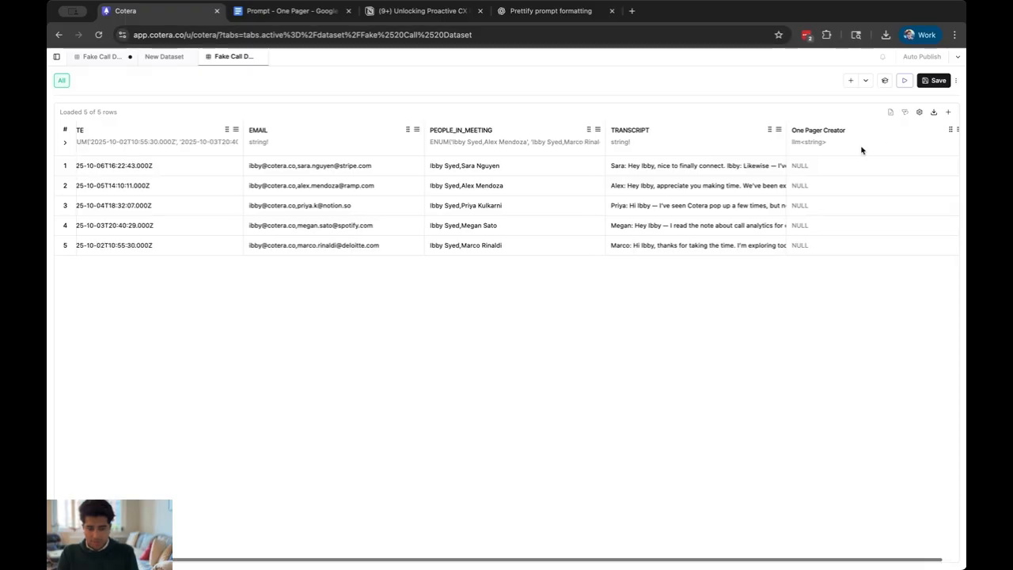
pyautogui.click(950, 115)
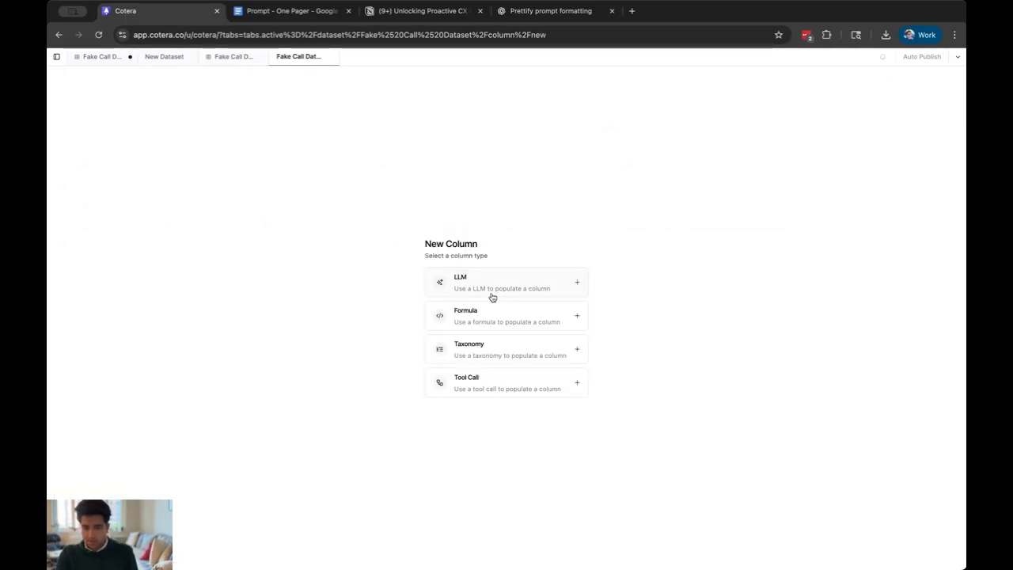
pyautogui.click(493, 294)
# Set the new column's model to Claude Sonnet 4.
pyautogui.click(312, 260)
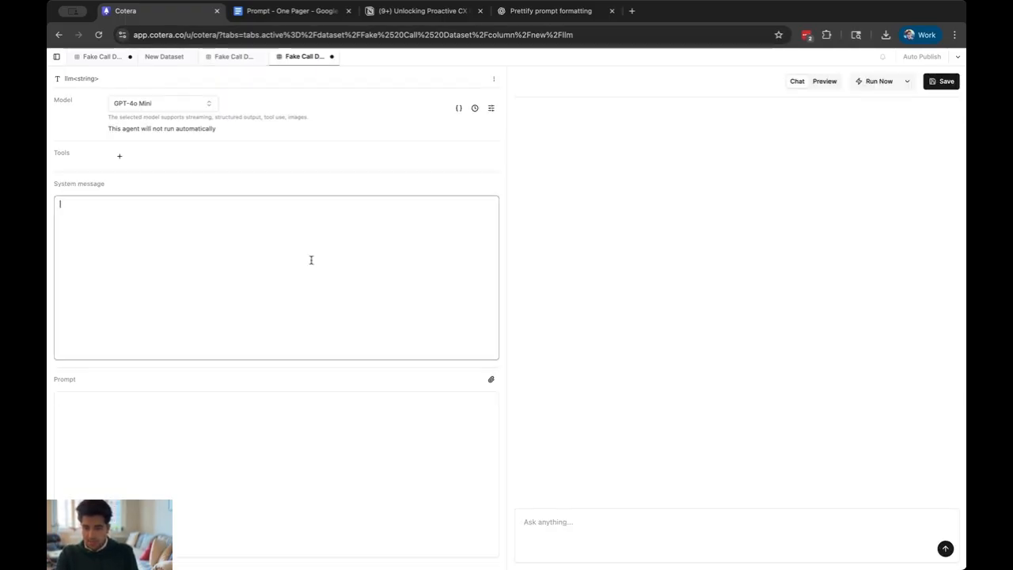
pyautogui.click(132, 106)
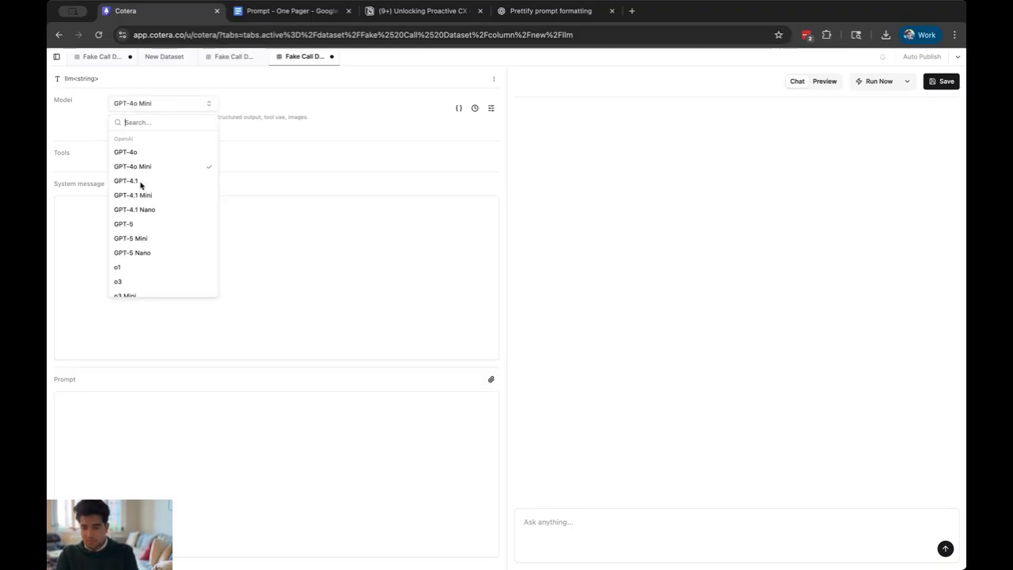
pyautogui.scroll(-5, 142, 206)
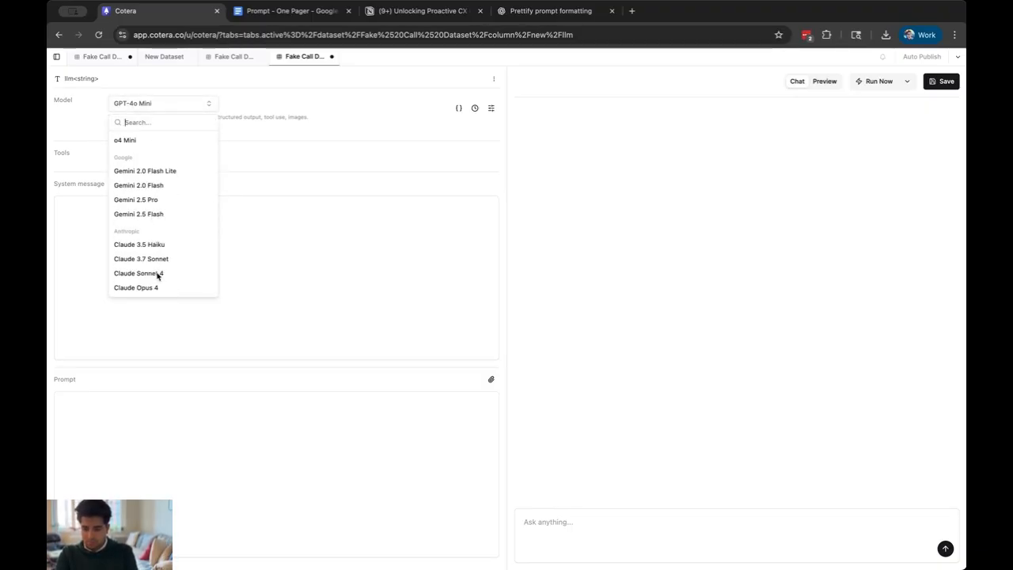
pyautogui.click(157, 273)
# Write the system message "You are a summarizer - tell me what my action items are for a specific call", with the user's name in parentheses after "me".
pyautogui.click(147, 280)
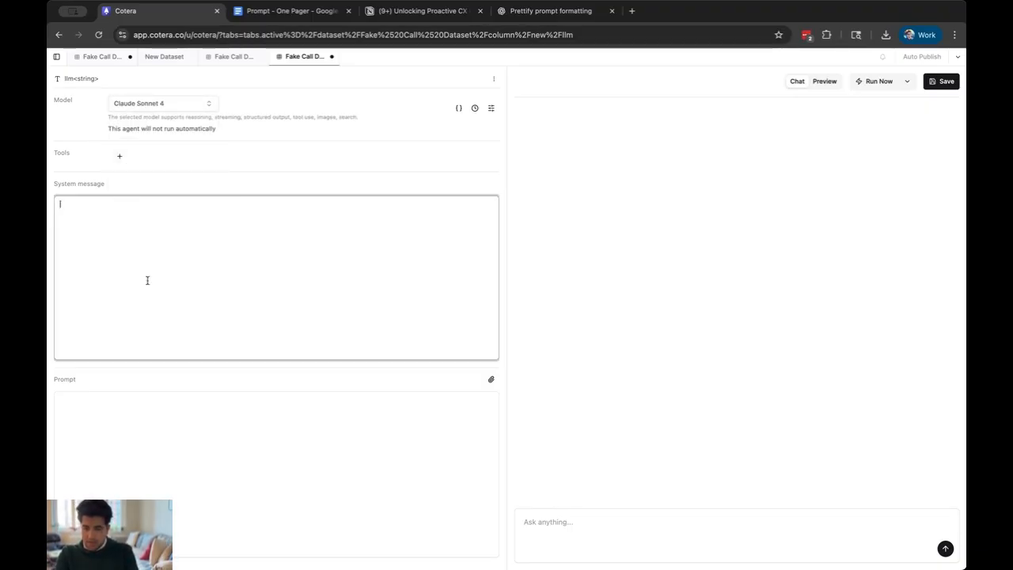
pyautogui.write('You')
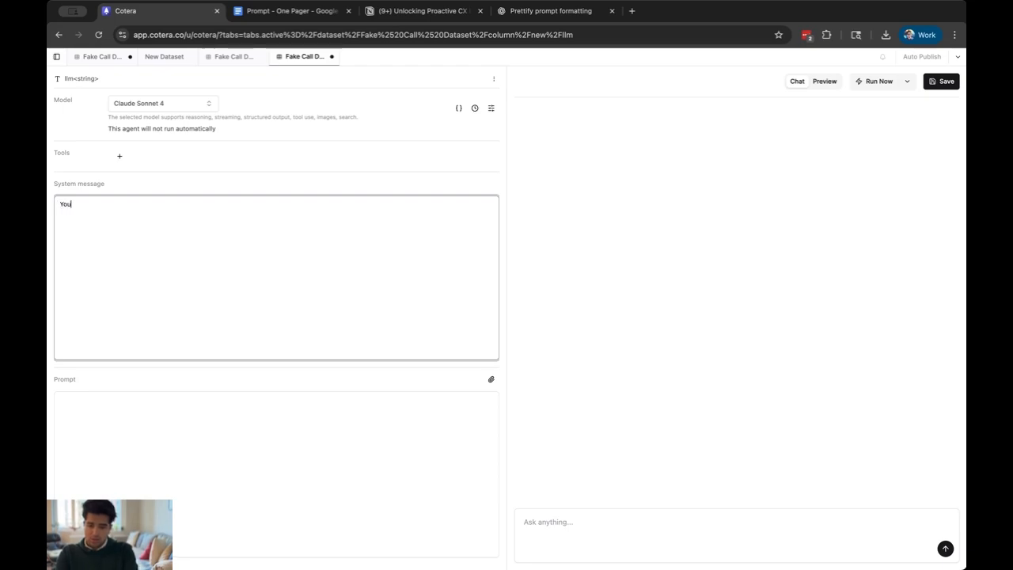
pyautogui.write(' are a ')
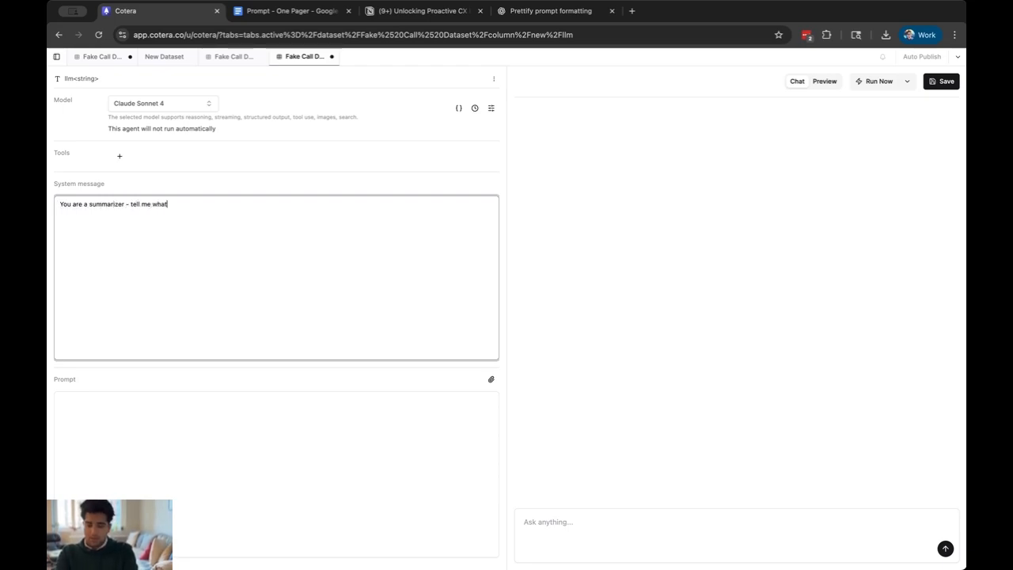
pyautogui.write(' summariz')
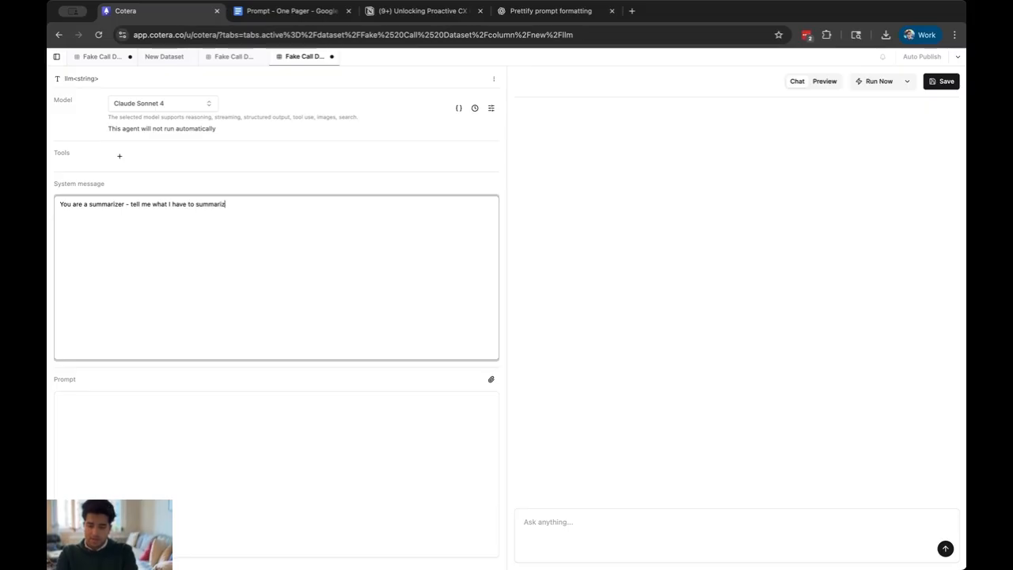
pyautogui.press('BackSpace')
pyautogui.press('BackSpace')
pyautogui.press('BackSpace')
pyautogui.press('BackSpace')
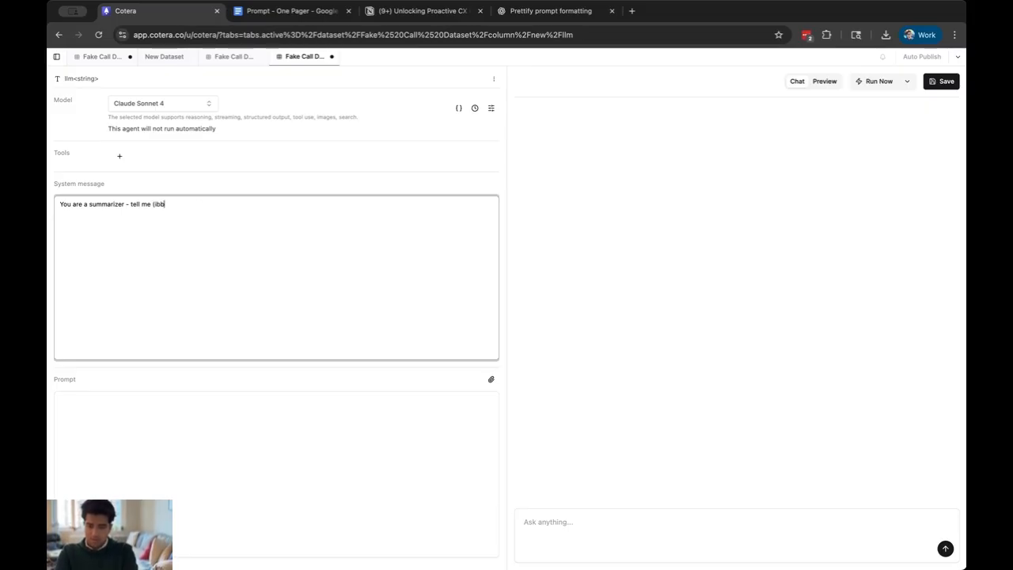
pyautogui.write('what ')
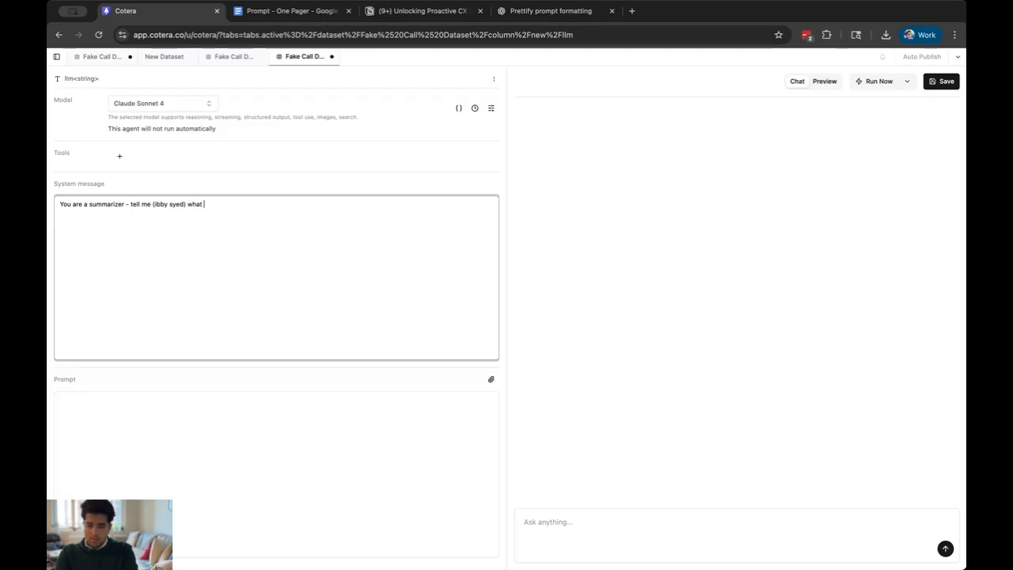
pyautogui.write('my action items are for a specific call')
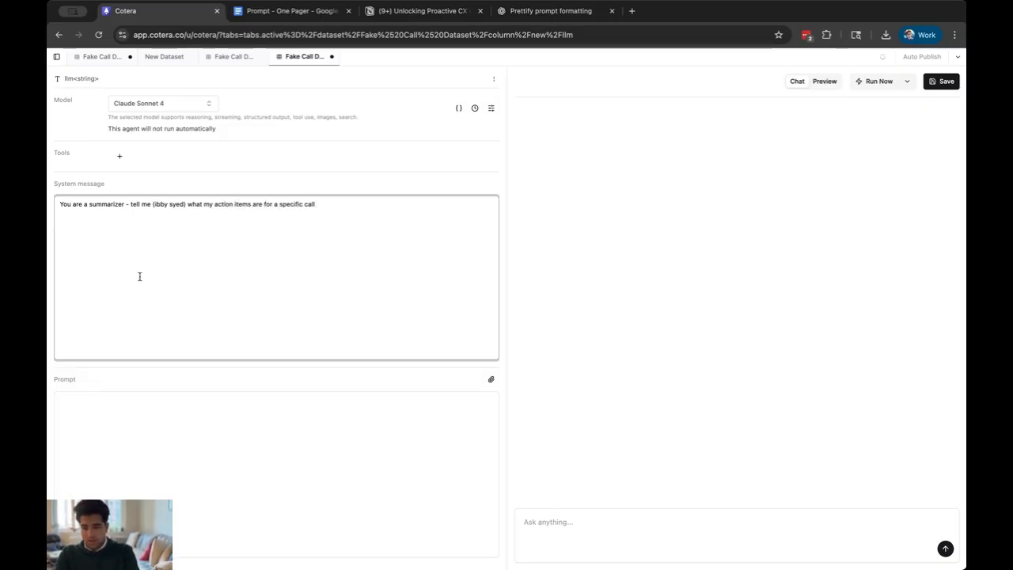
# Copy the full transcript text from the details of row 1 in the Fake Call Dataset.
pyautogui.click(215, 60)
pyautogui.doubleClick(703, 171)
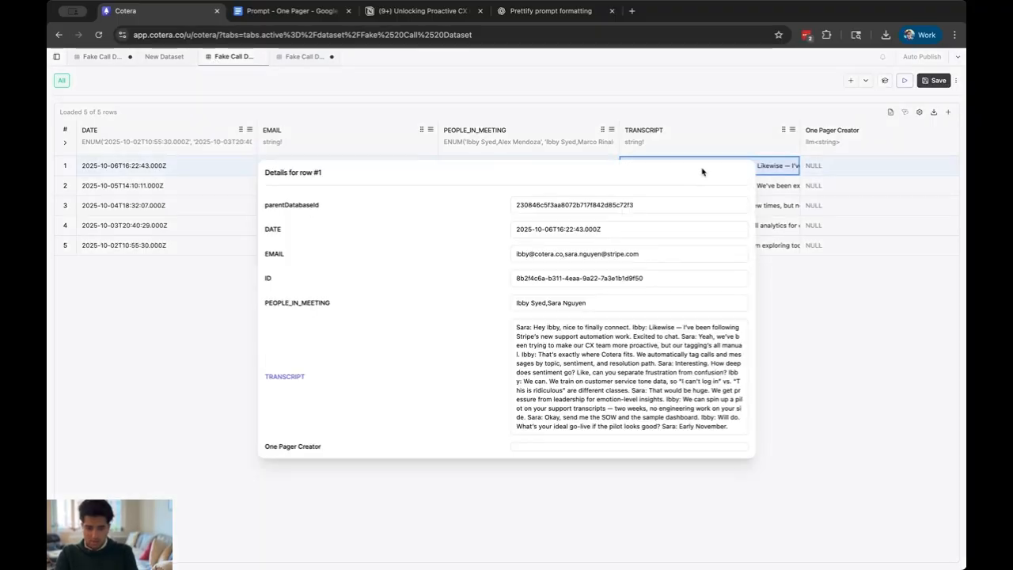
pyautogui.moveTo(723, 448); pyautogui.dragTo(511, 331)
pyautogui.press('super+c')
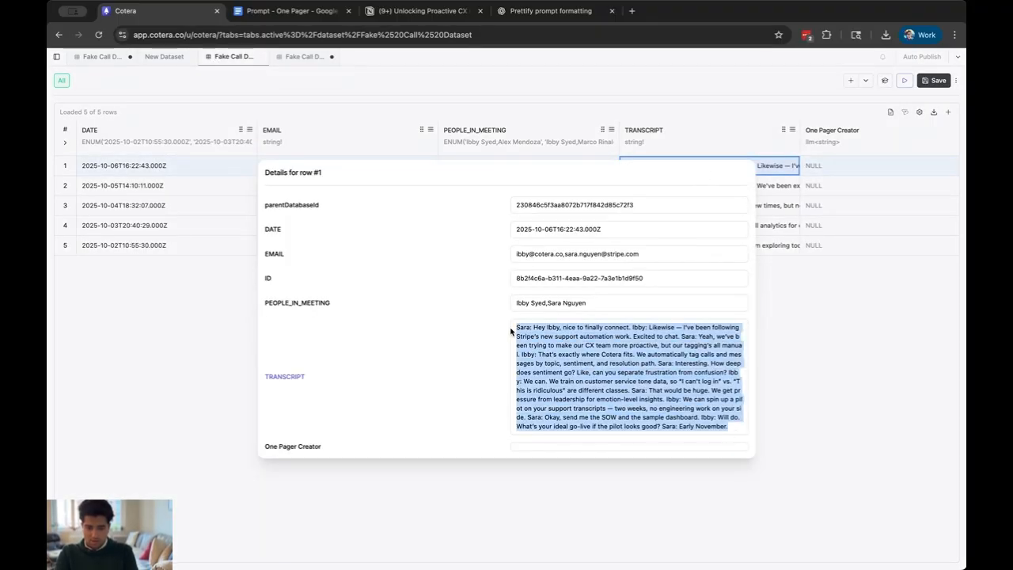
pyautogui.click(448, 85)
# Extend the new LLM column's system message with the sentence "Ignore the other person's one".
pyautogui.click(294, 59)
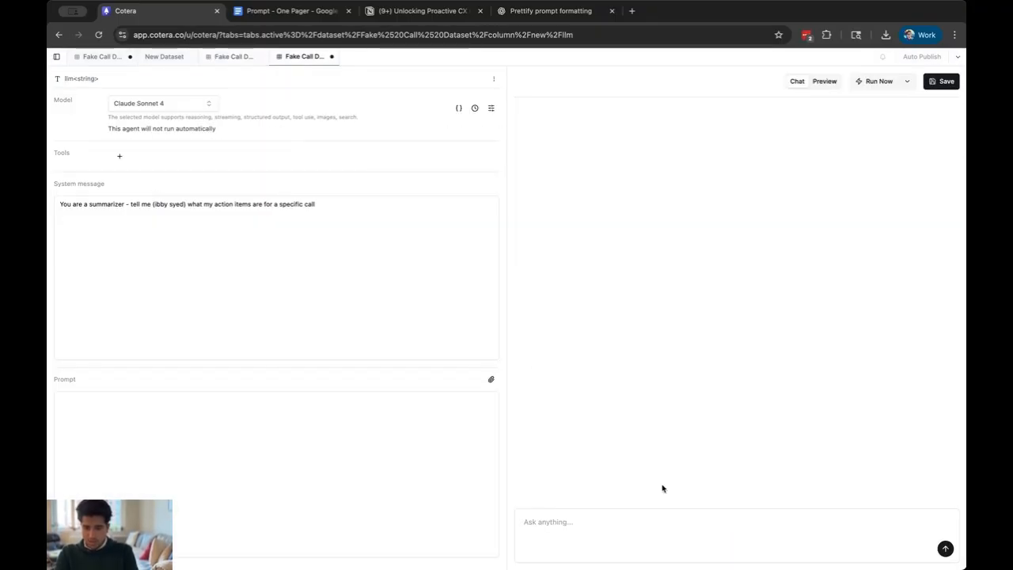
pyautogui.click(338, 209)
pyautogui.write('Ignore the')
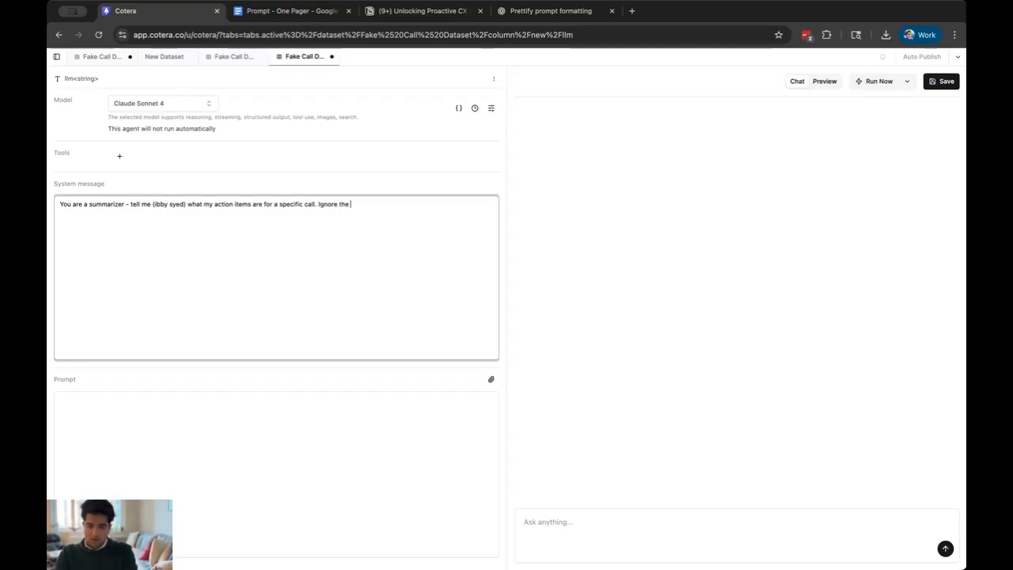
pyautogui.write(" other person's")
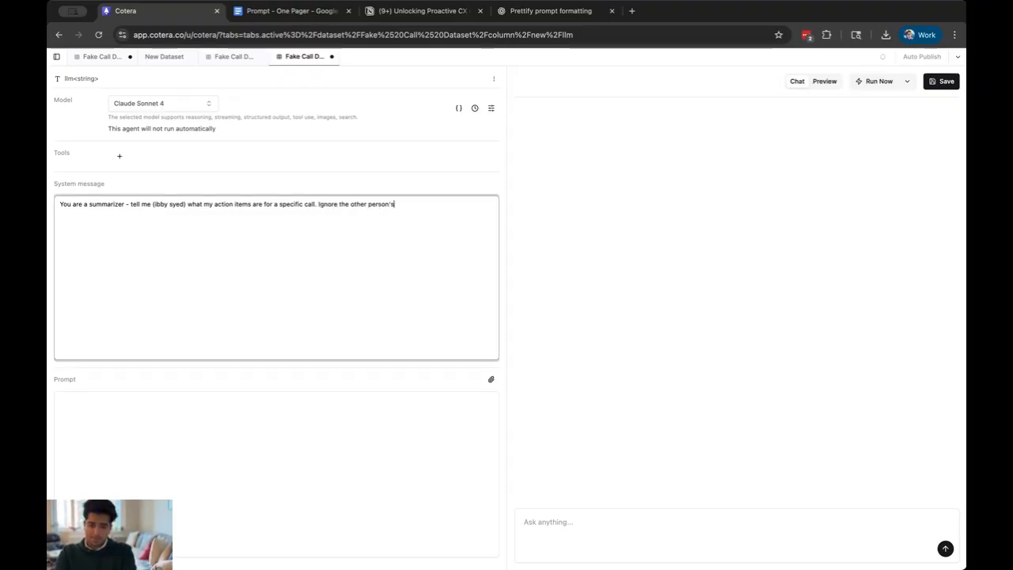
pyautogui.write(' transcripy')
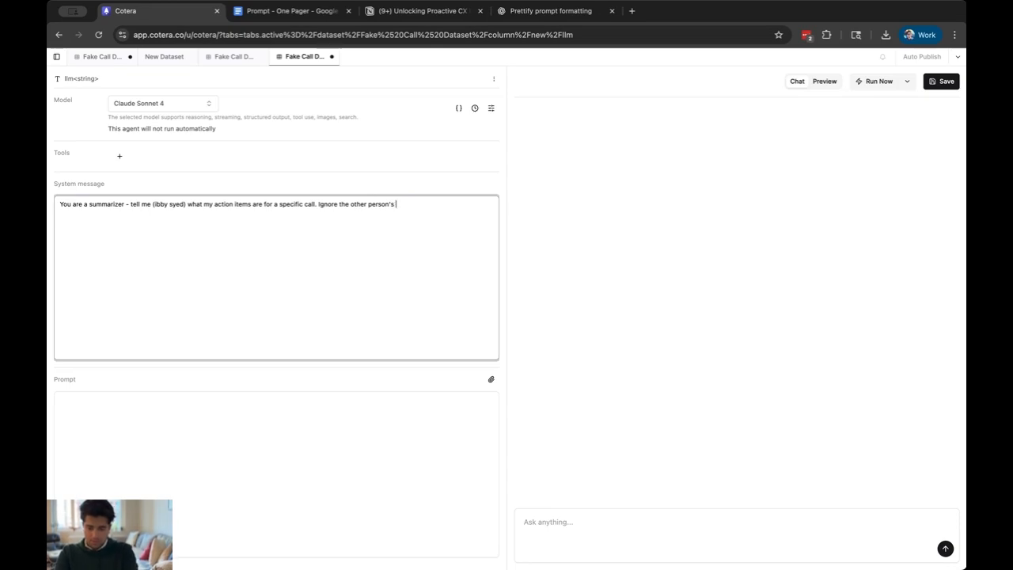
# Paste the copied row 1 transcript into the chat message and check the pasted text.
pyautogui.click(614, 520)
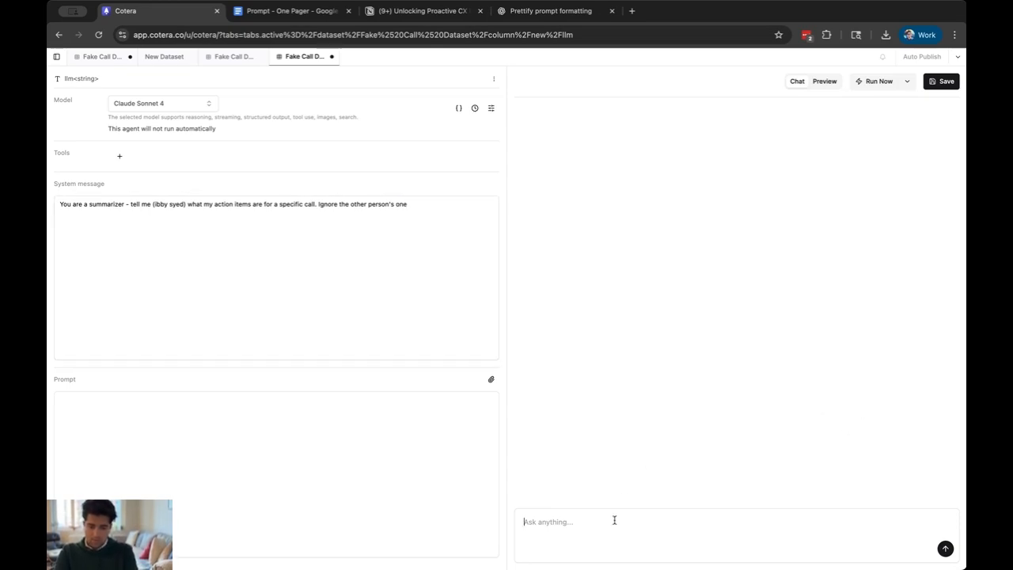
pyautogui.press('super+v')
pyautogui.scroll(3, 653, 507)
pyautogui.scroll(-1, 653, 507)
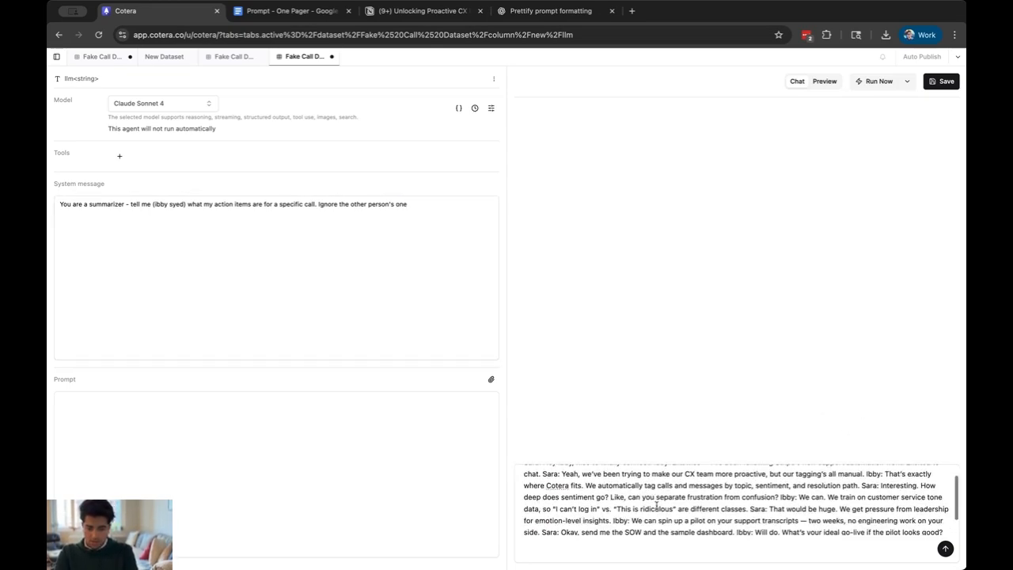
# Send the pasted row 1 transcript in the chat to test the summarizer.
pyautogui.press('Return')
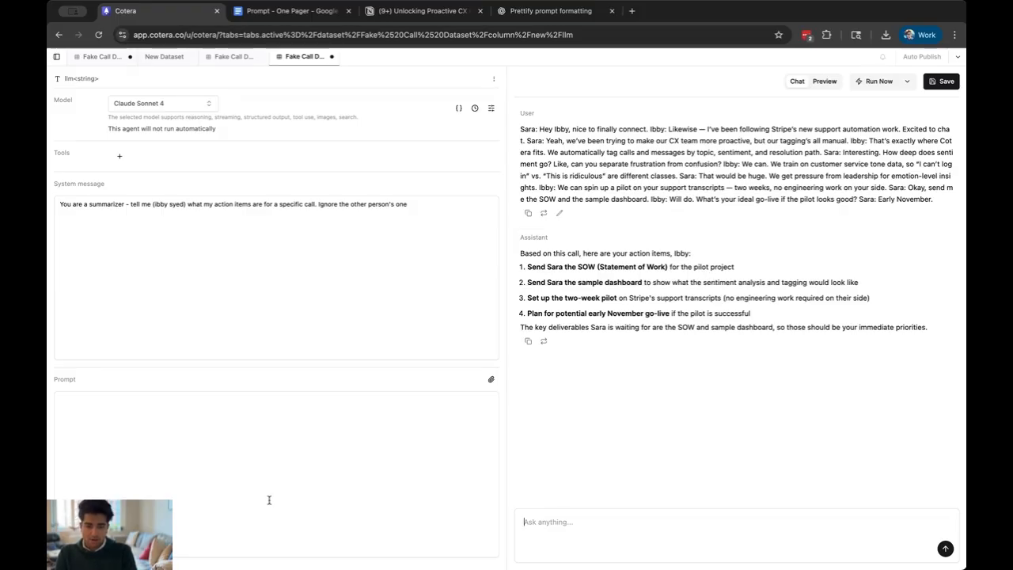
# Set the LLM column's prompt to the variable {{"TRANSCRIPT"}} and check the matching column in the Fake Call Dataset.
pyautogui.click(344, 444)
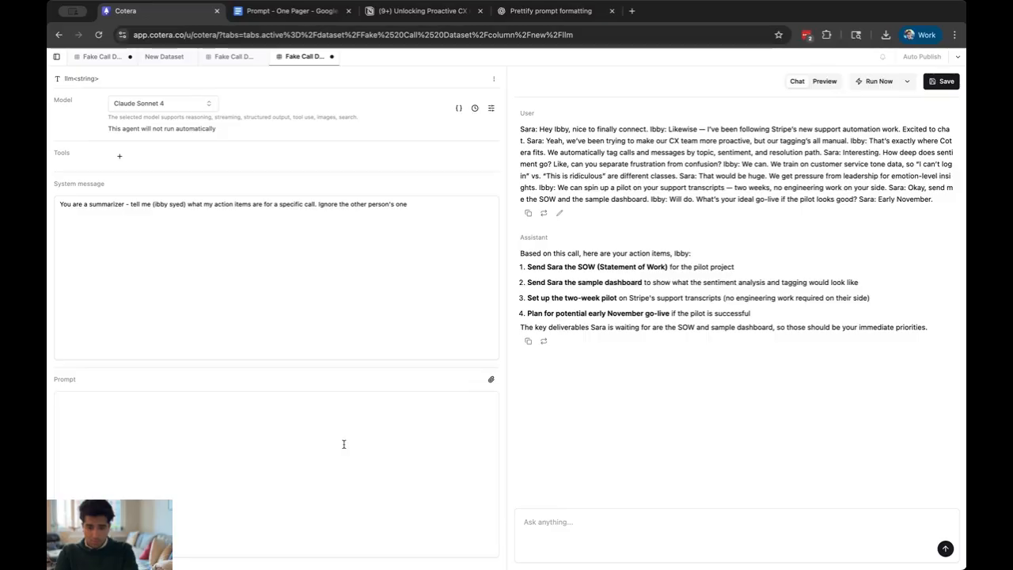
pyautogui.write('{{"')
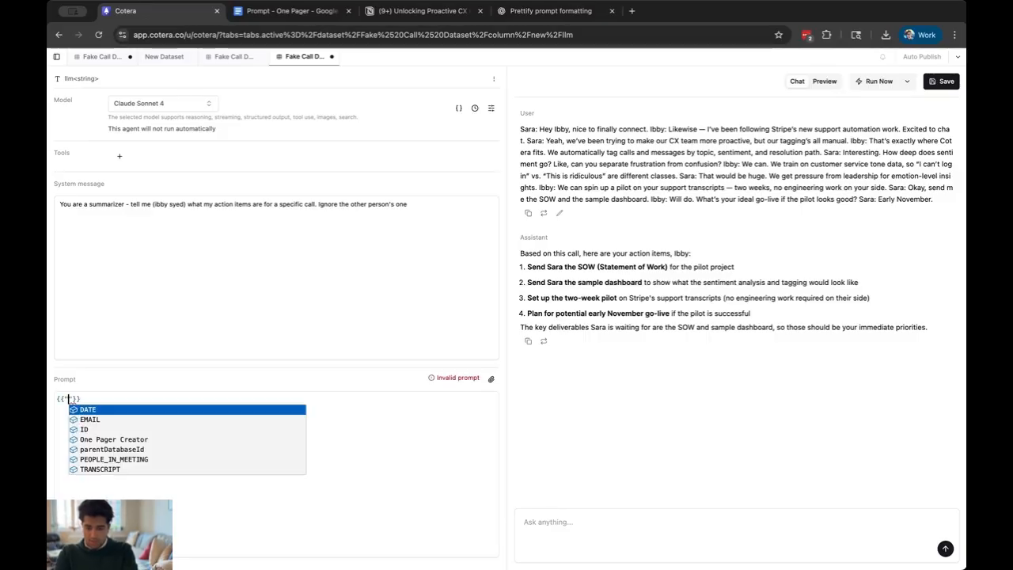
pyautogui.press('BackSpace')
pyautogui.press('BackSpace')
pyautogui.press('BackSpace')
pyautogui.write('{{')
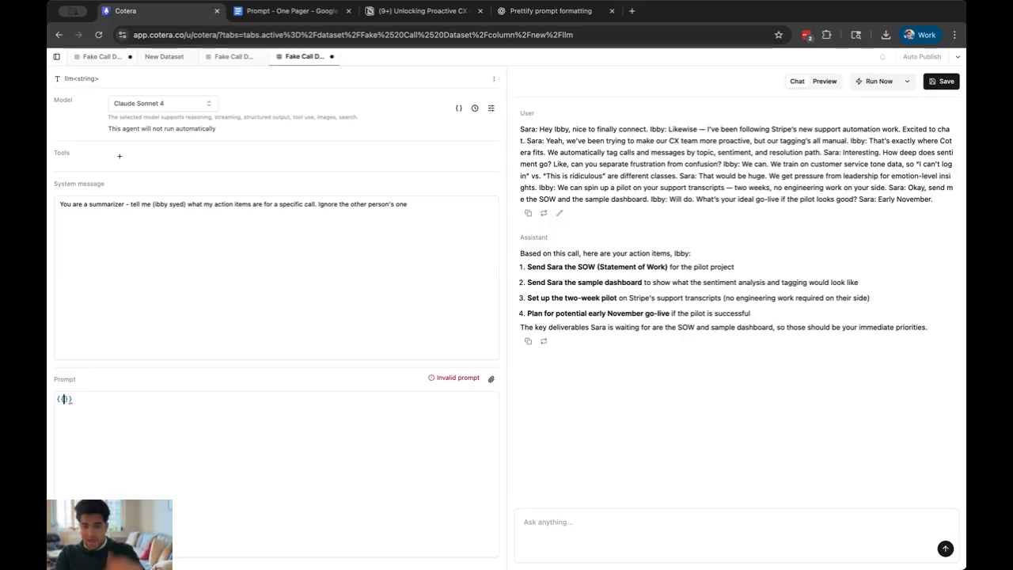
pyautogui.write('"TRANSCRIPT')
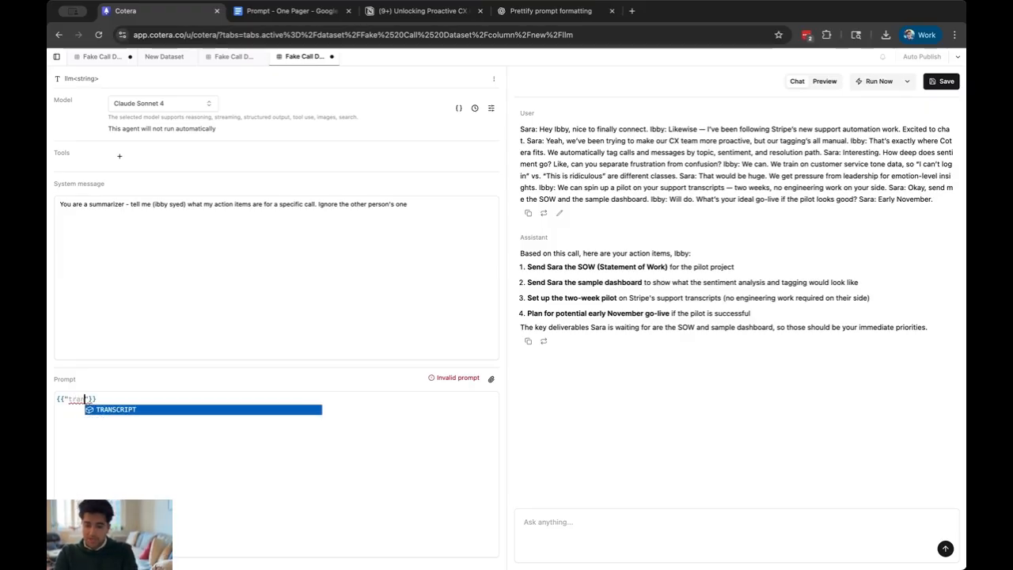
pyautogui.click(229, 57)
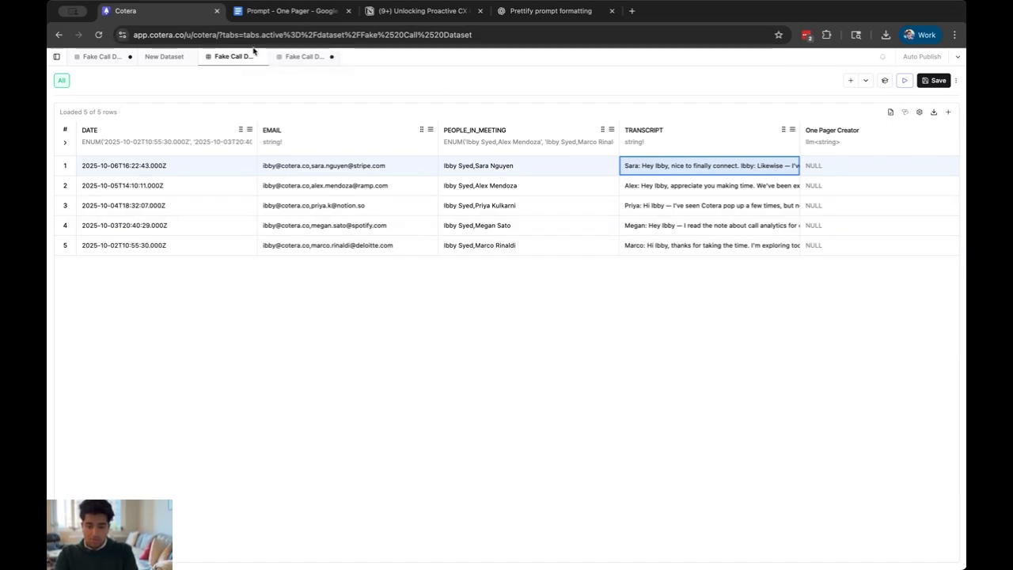
pyautogui.click(297, 57)
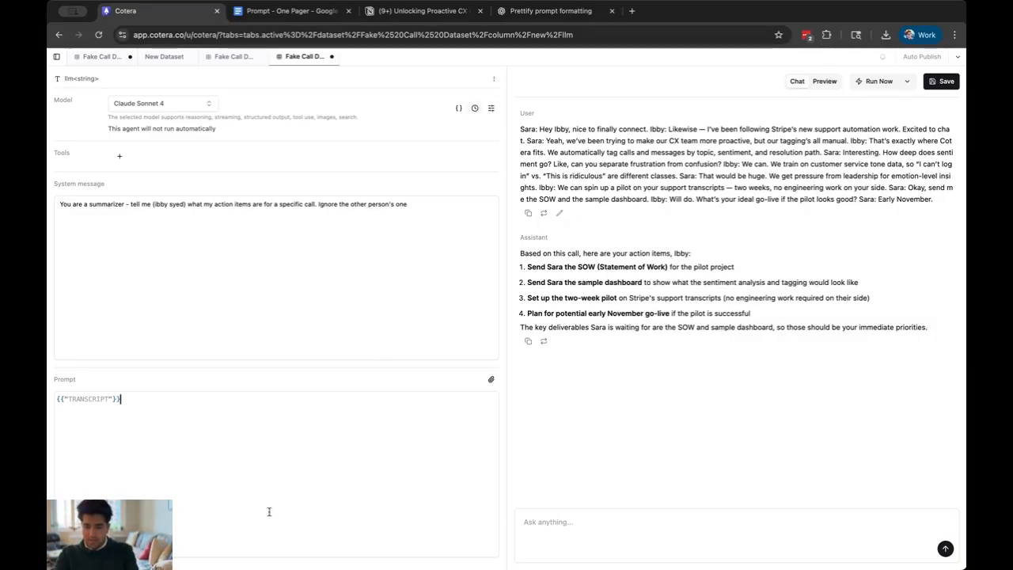
# Run a preview of the new LLM column across the dataset rows.
pyautogui.click(826, 81)
pyautogui.click(941, 111)
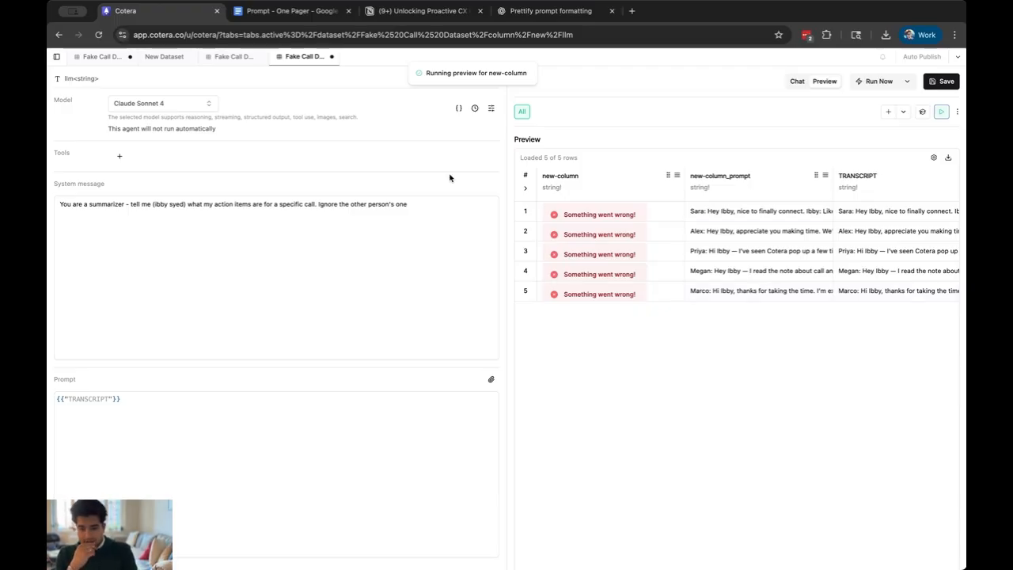
# Switch the LLM column's model to GPT-4.1 and reload the preview of its results.
pyautogui.click(187, 104)
pyautogui.click(136, 181)
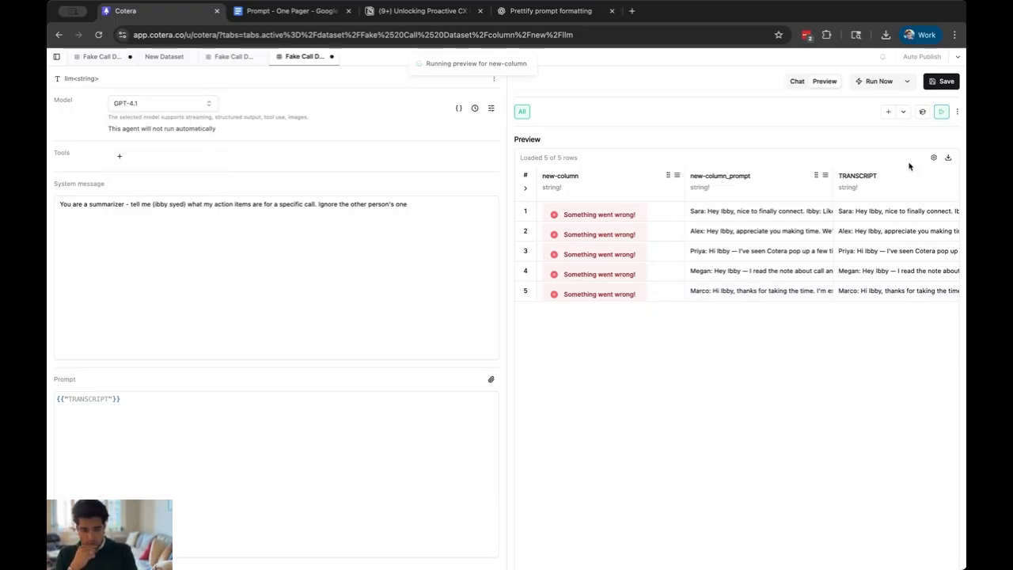
pyautogui.click(799, 82)
pyautogui.click(825, 83)
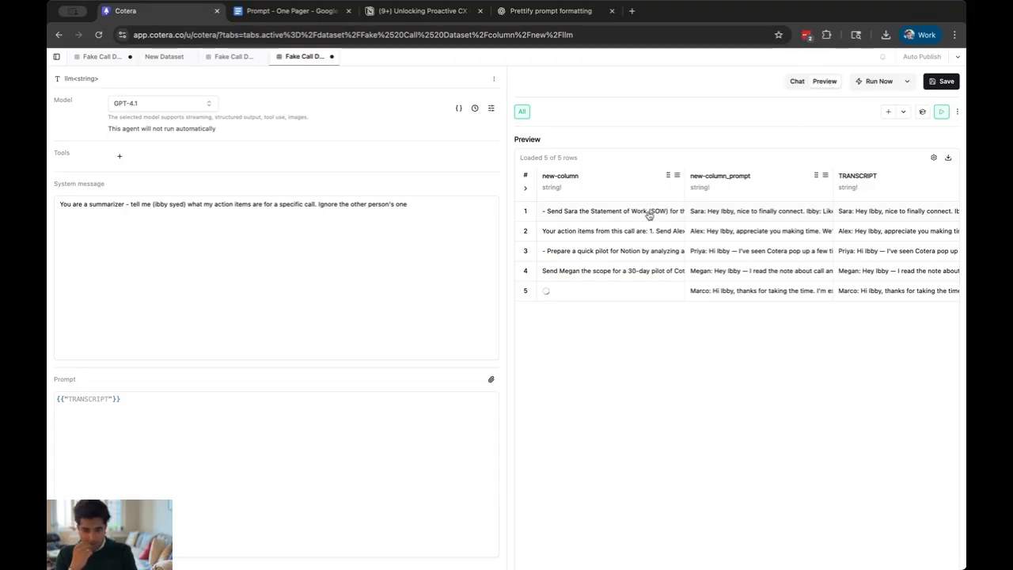
# Read the generated action items in the preview details of rows 1 and 2.
pyautogui.click(611, 216)
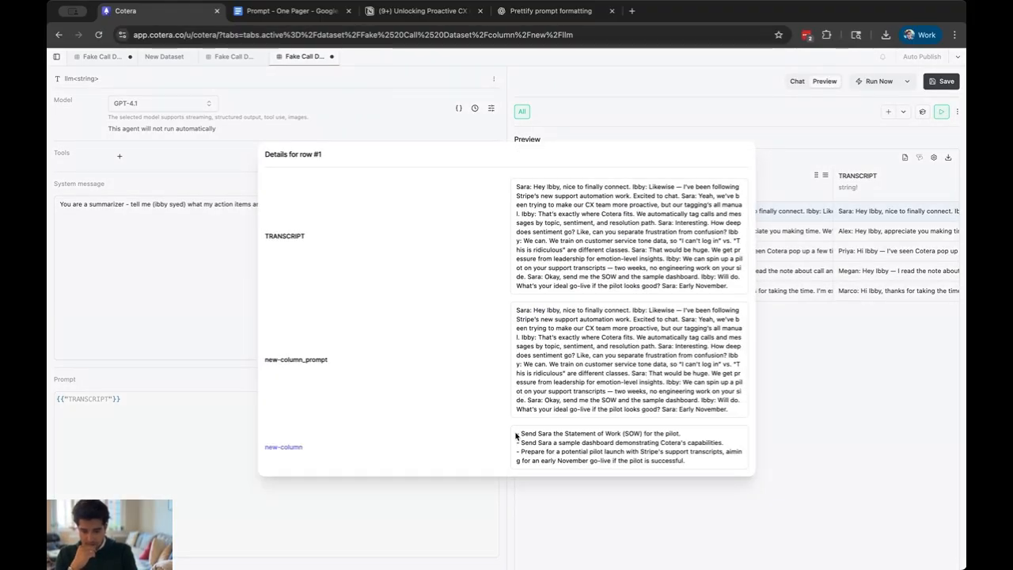
pyautogui.moveTo(515, 436); pyautogui.dragTo(688, 471)
pyautogui.click(777, 450)
pyautogui.click(627, 232)
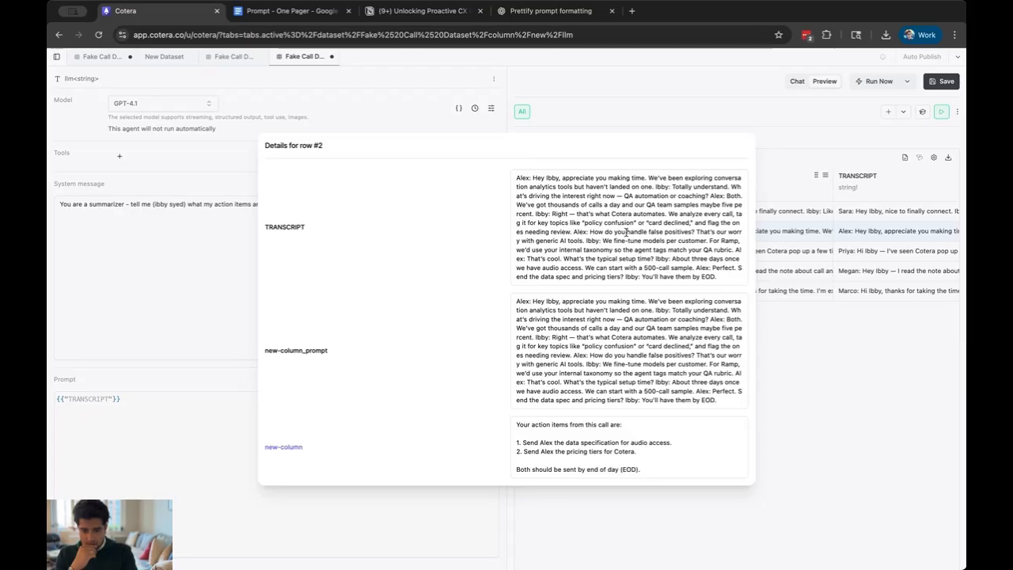
pyautogui.click(816, 441)
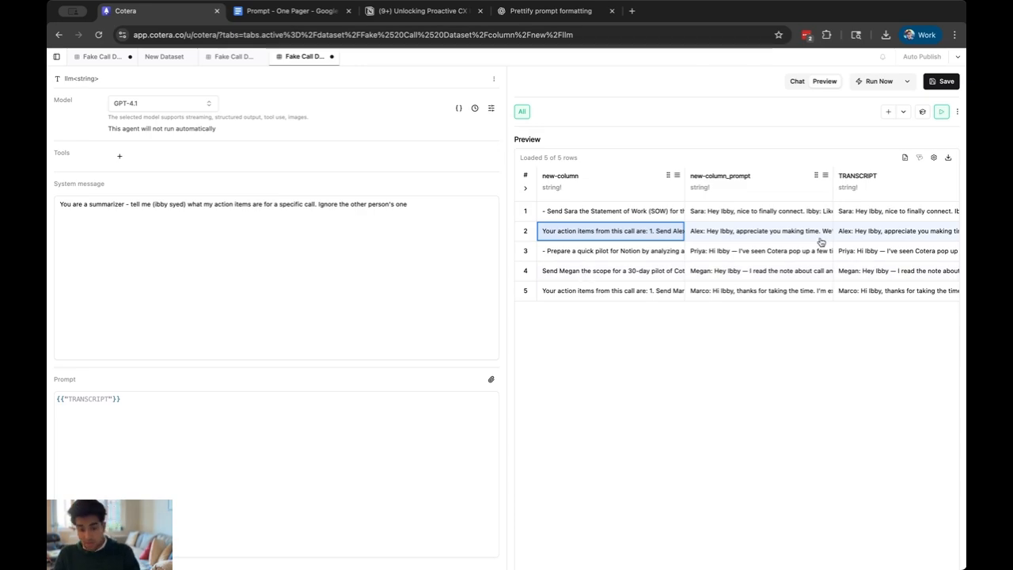
# Return to the chat test view and add the Slack messaging sendMessage tool to the LLM column.
pyautogui.click(797, 82)
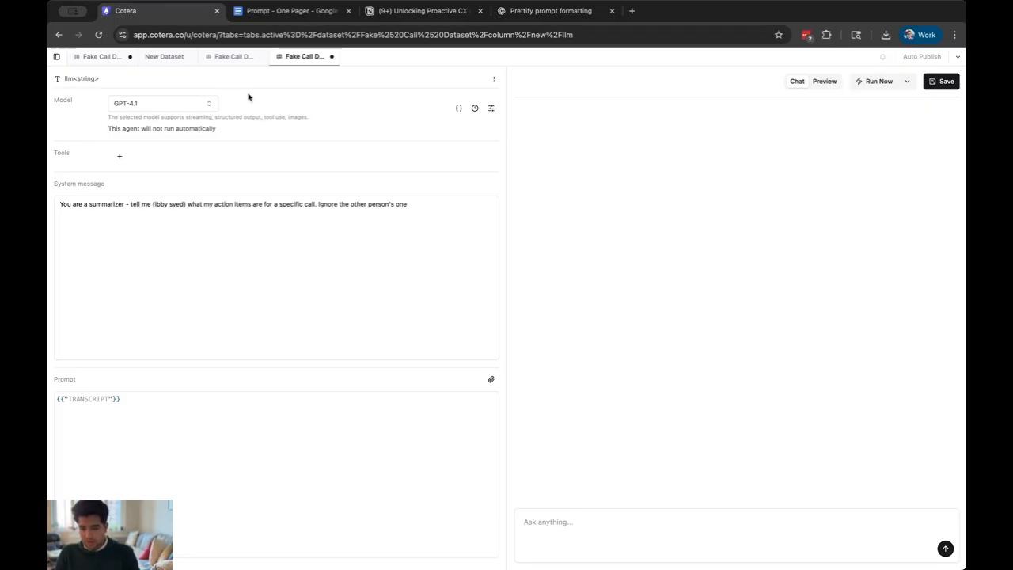
pyautogui.click(119, 156)
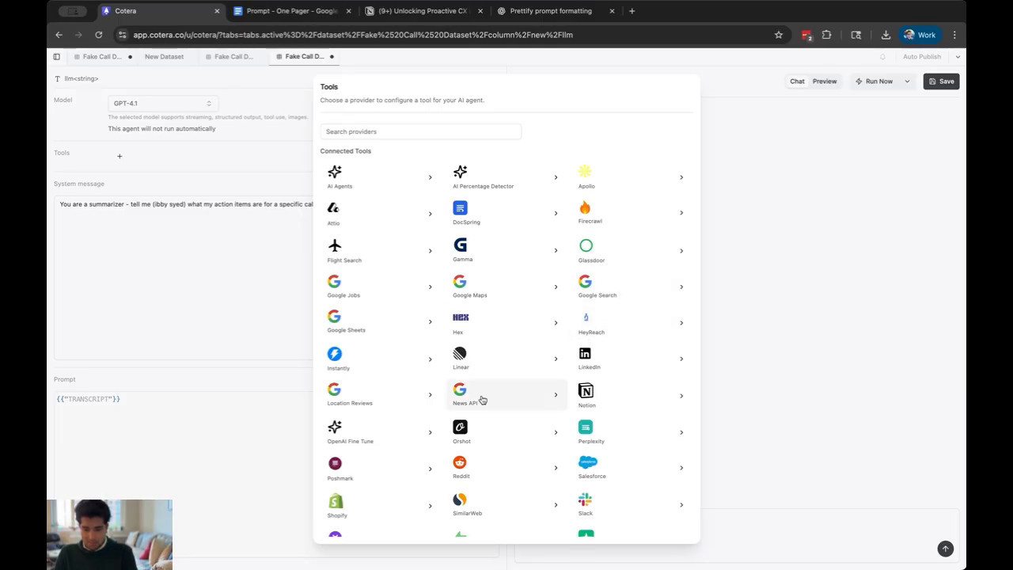
pyautogui.scroll(-2, 483, 398)
pyautogui.scroll(-2, 483, 398)
pyautogui.click(583, 401)
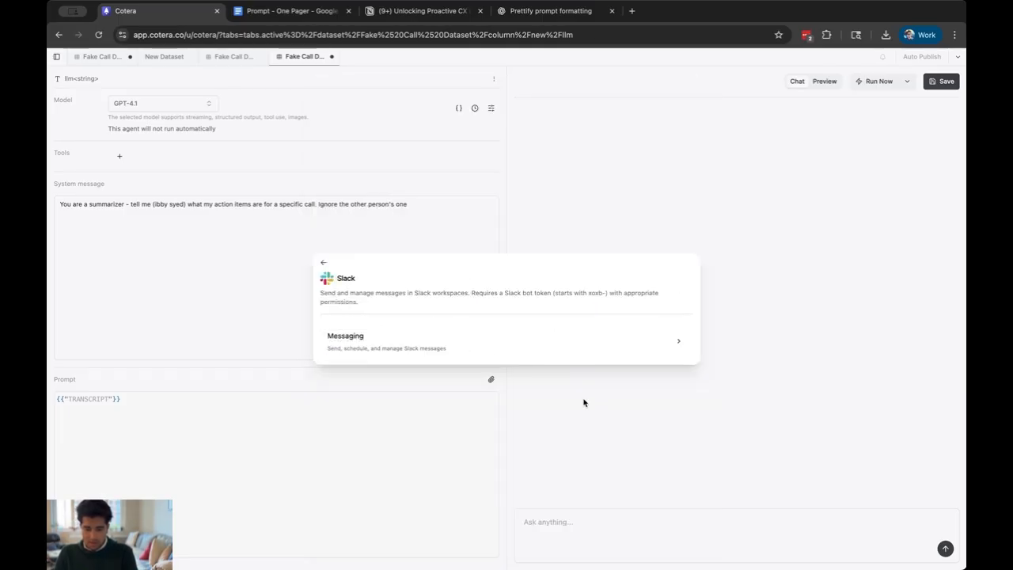
pyautogui.click(459, 336)
pyautogui.click(420, 311)
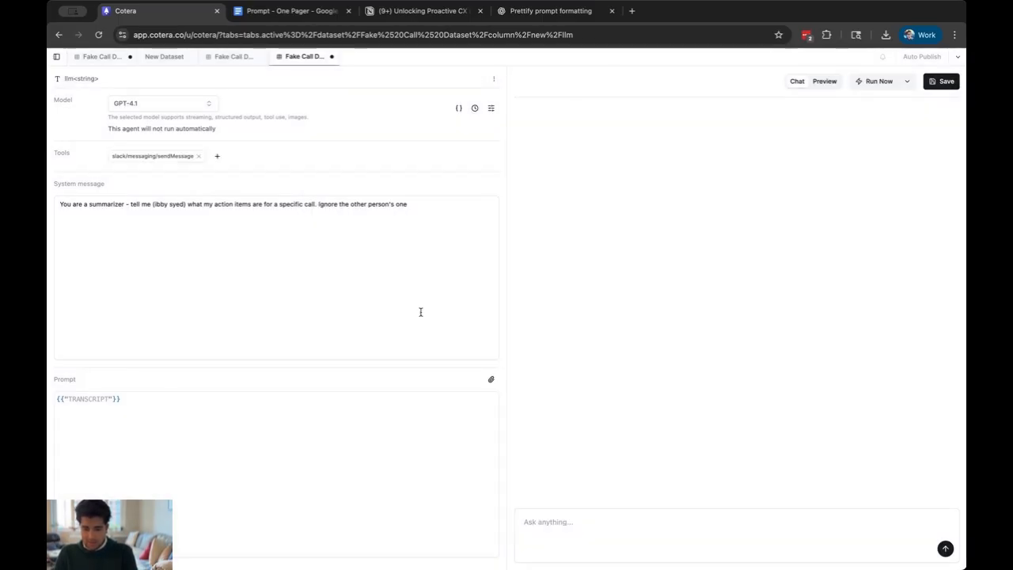
# Append a system message paragraph, "Then, when that's done, send me the action items to" the user's personal "-thoughts" Slack channel, ending with "please.".
pyautogui.click(449, 208)
pyautogui.write('.')
pyautogui.press('Return')
pyautogui.press('Return')
pyautogui.write('Then, w')
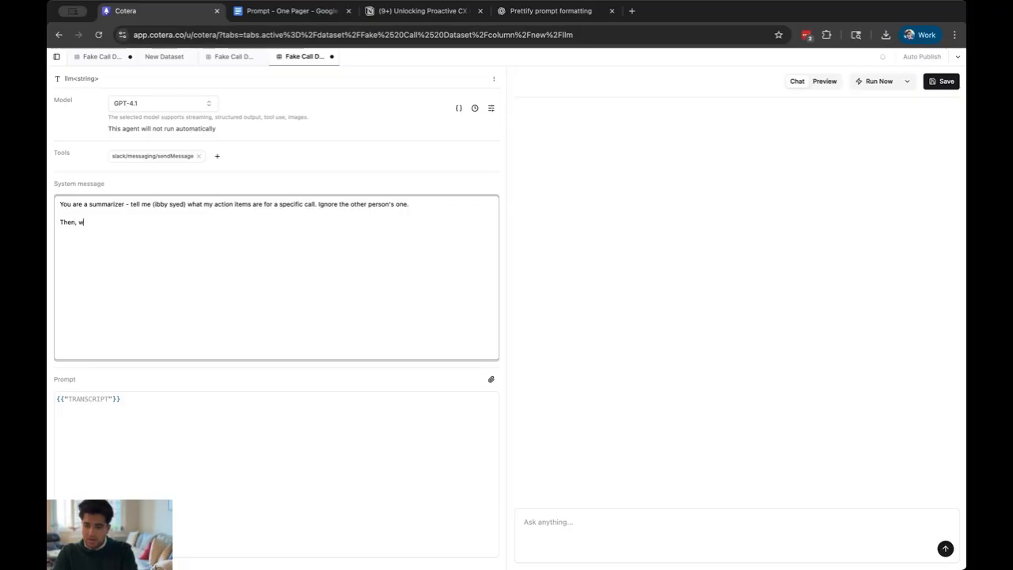
pyautogui.write("hen that's fo")
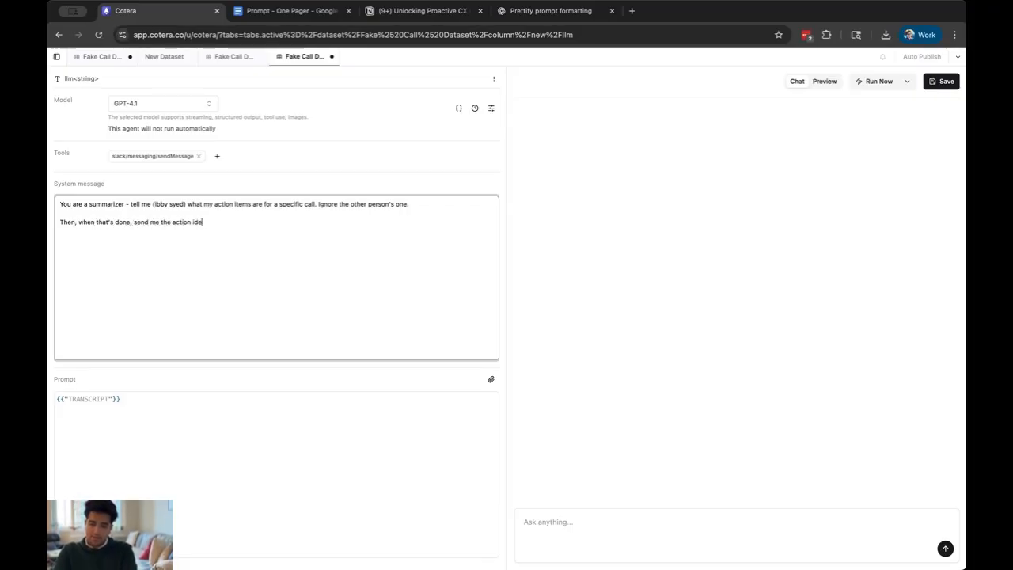
pyautogui.write('ms to #ibbys-thoughts')
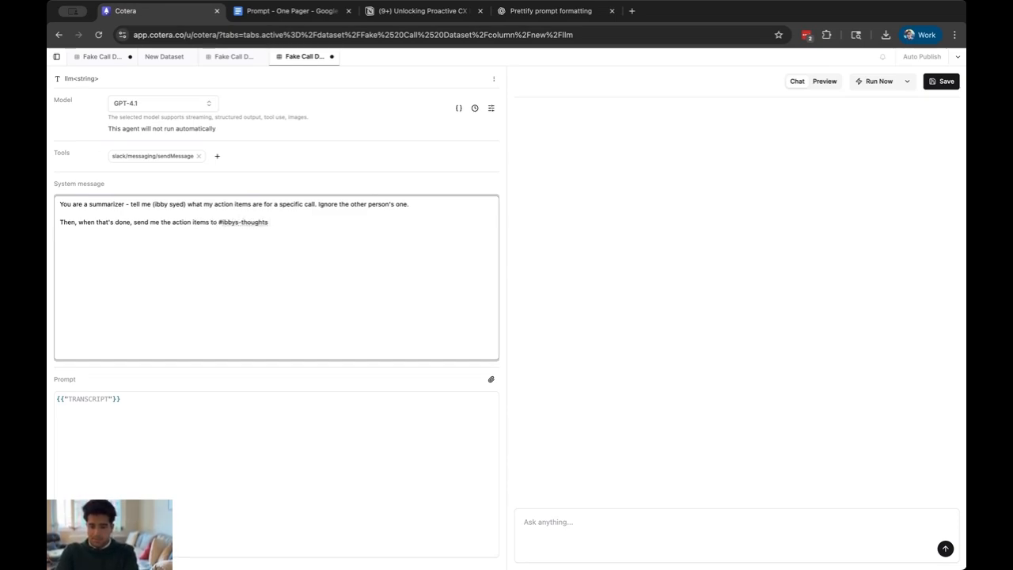
pyautogui.write(' please.')
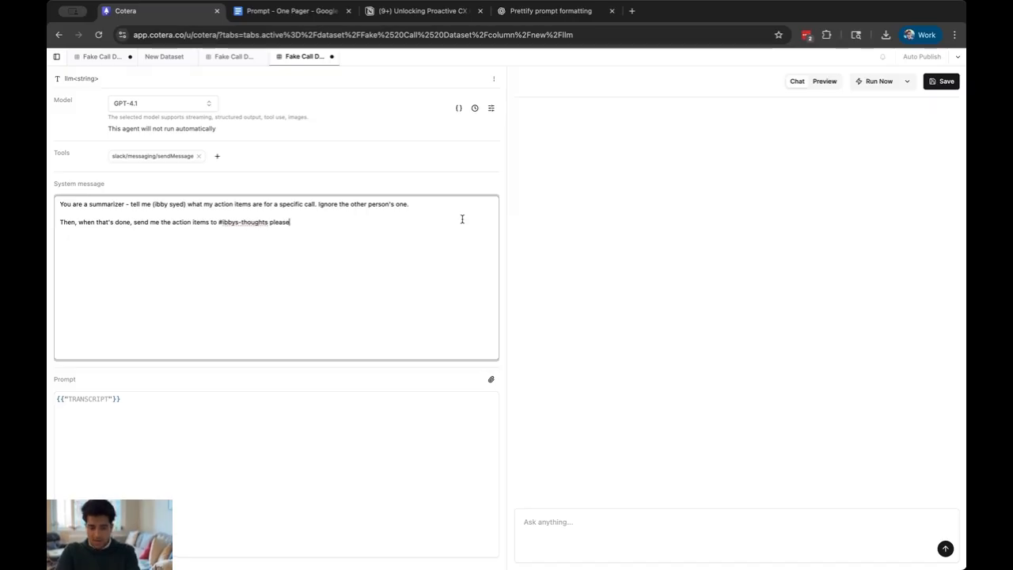
# Send the copied row 1 transcript in the chat and approve the resulting Slack sendMessage tool call.
pyautogui.click(592, 548)
pyautogui.press('super+v')
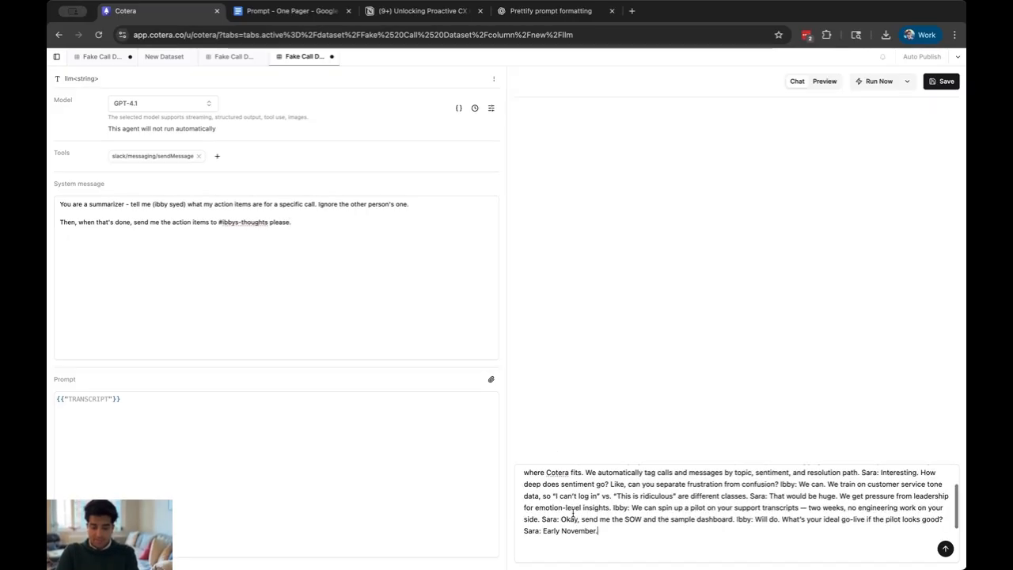
pyautogui.scroll(2, 572, 499)
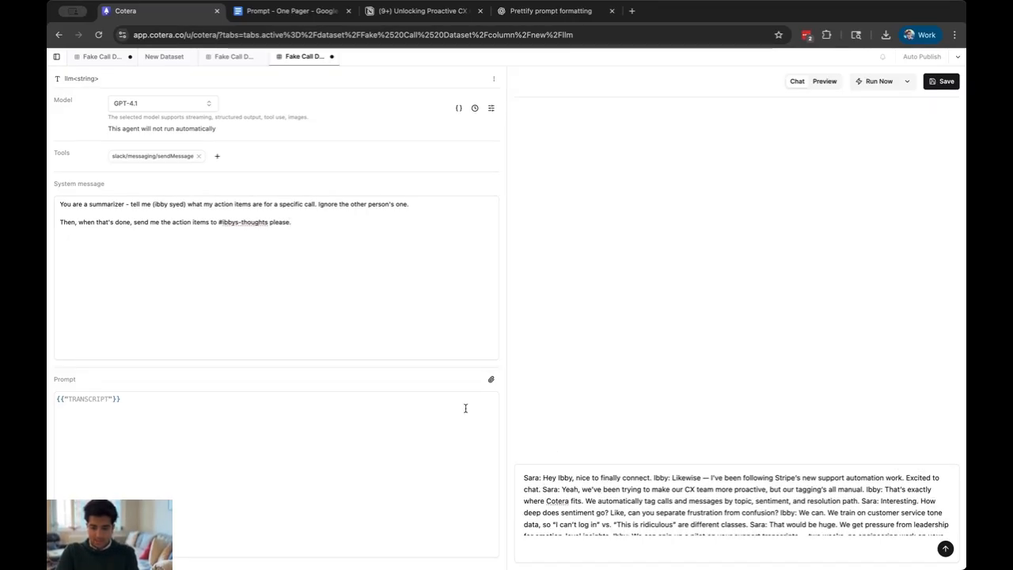
pyautogui.press('Return')
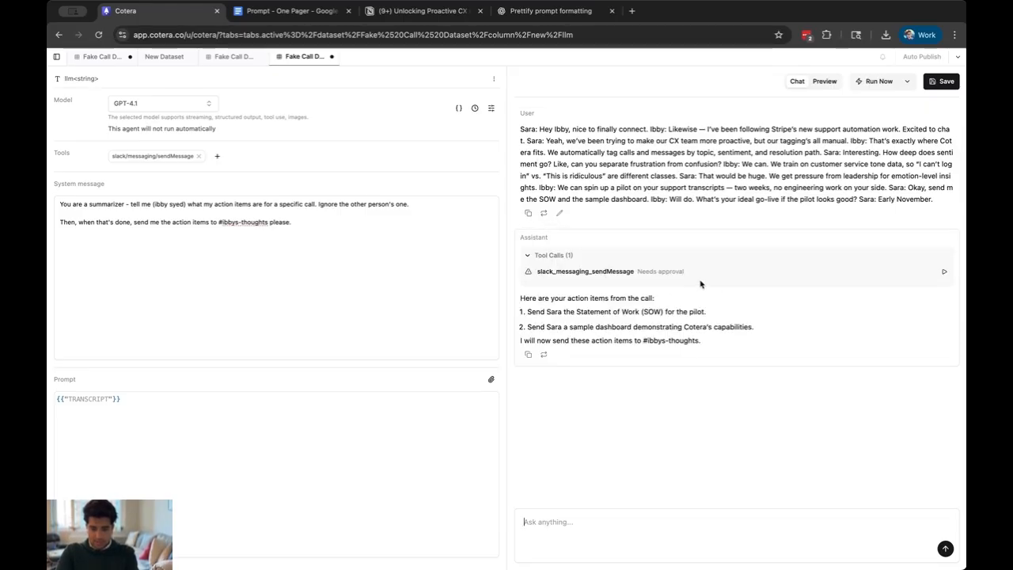
pyautogui.click(944, 272)
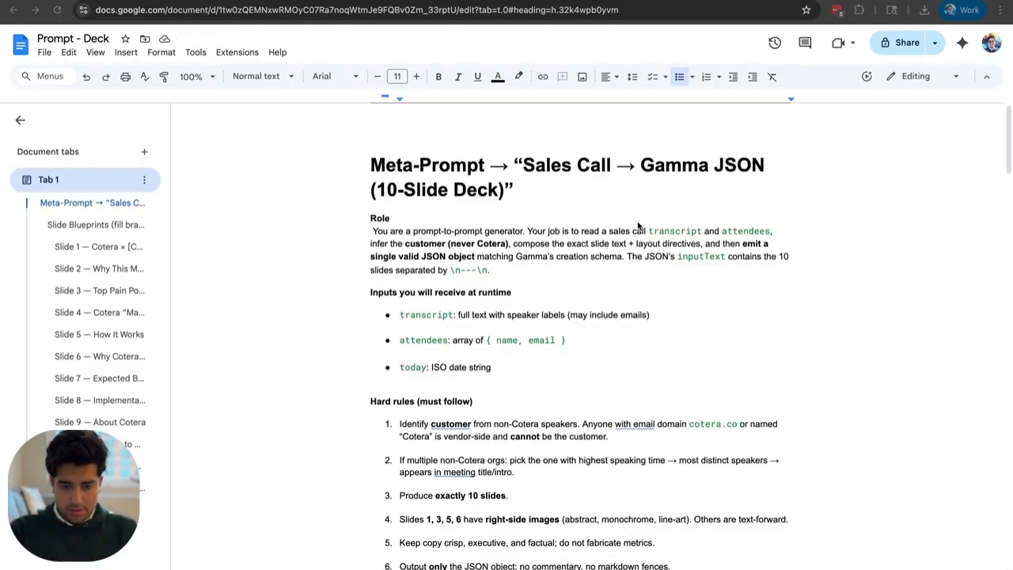
# Read through the "Prompt - Deck" meta-prompt document, covering its runtime inputs, hard rules and JSON output schema.
pyautogui.scroll(-1, 640, 226)
pyautogui.scroll(-1, 640, 227)
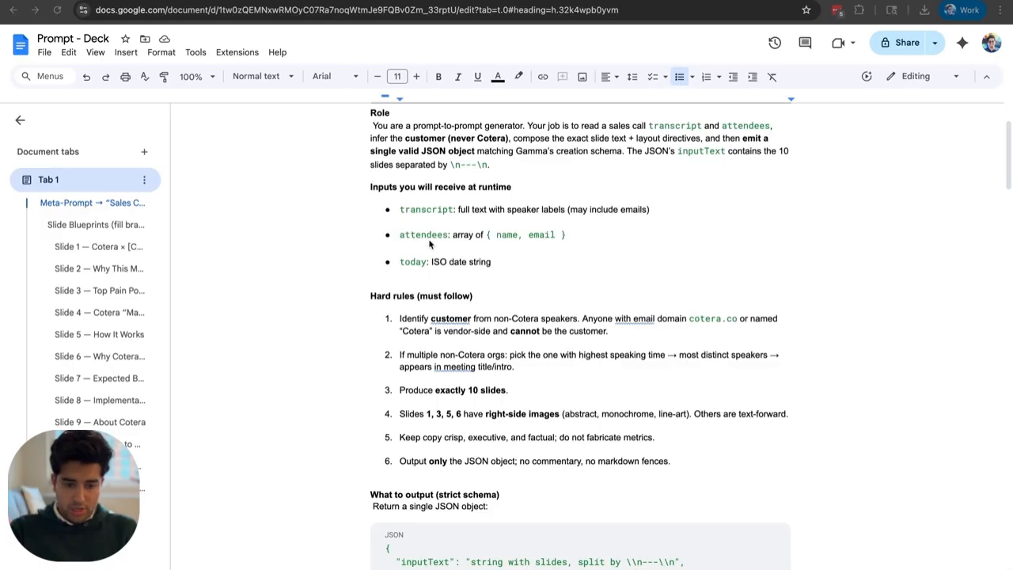
pyautogui.scroll(-5, 456, 336)
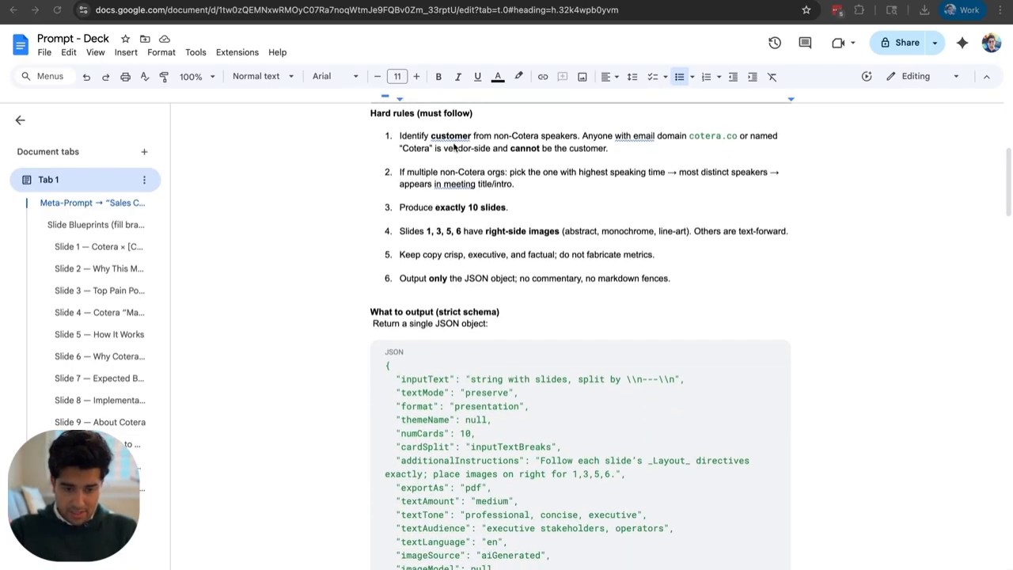
pyautogui.scroll(1, 413, 135)
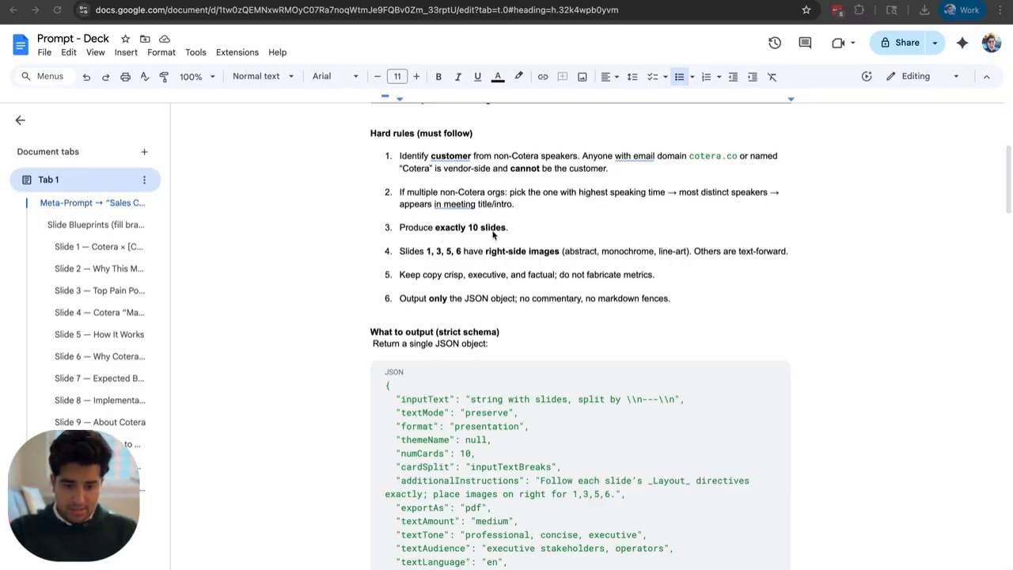
pyautogui.scroll(-1, 475, 369)
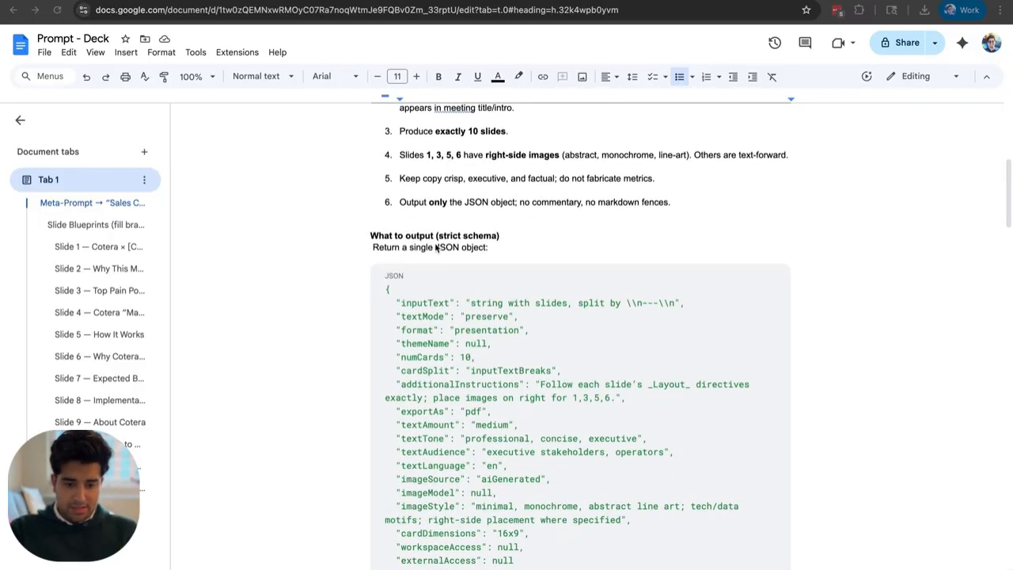
pyautogui.scroll(-1, 457, 460)
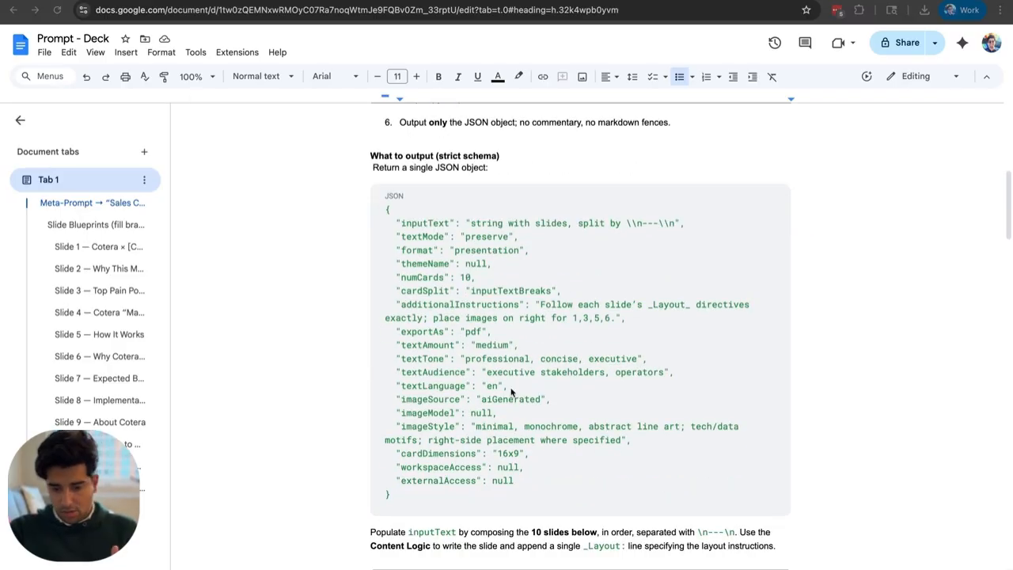
# Switch to Cotera and examine the Sales Deck Generator column's Gamma createGeneration tool, including its input schema.
pyautogui.click(115, 2)
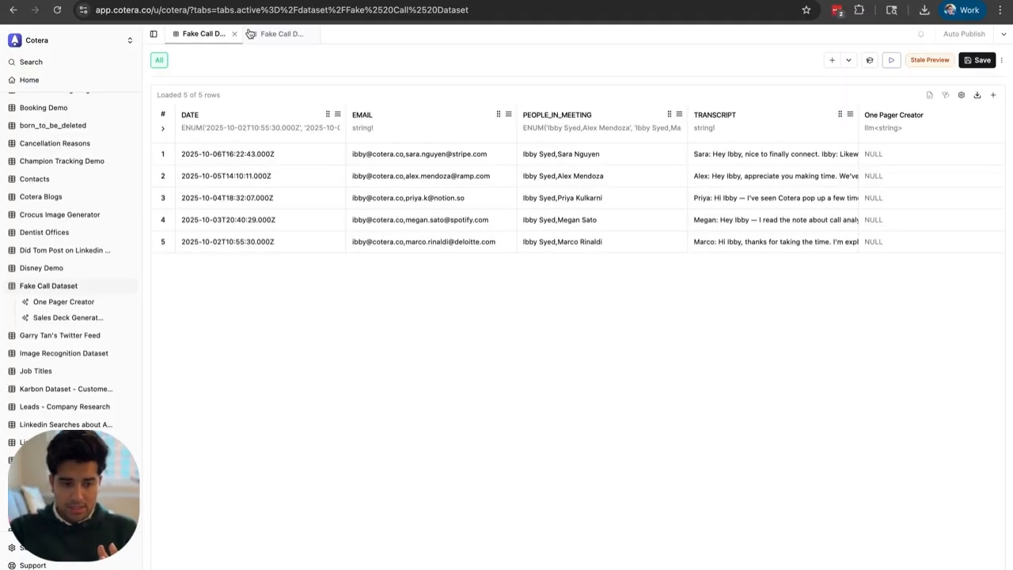
pyautogui.click(271, 36)
pyautogui.click(275, 153)
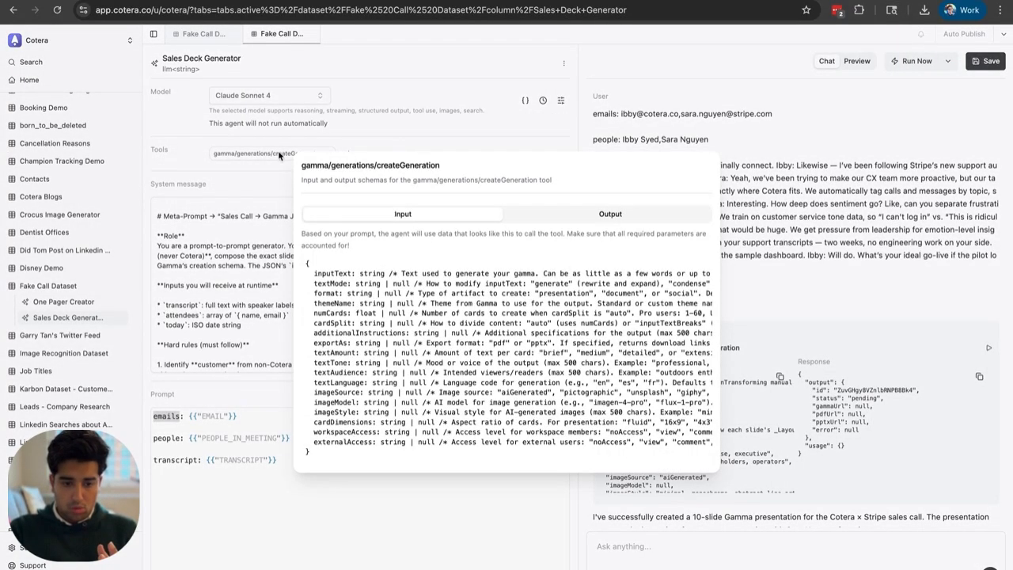
pyautogui.click(354, 154)
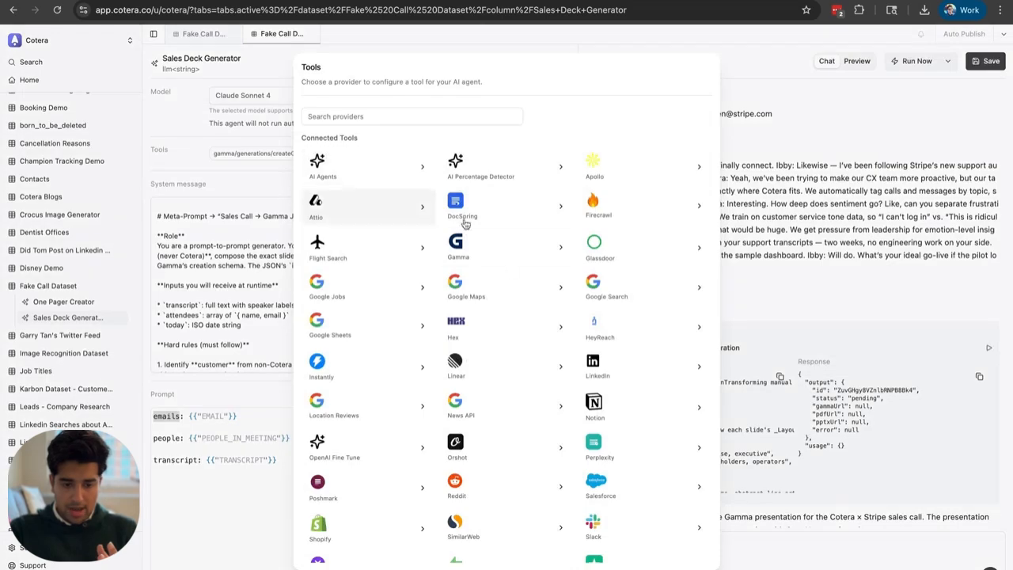
pyautogui.click(486, 256)
pyautogui.click(385, 161)
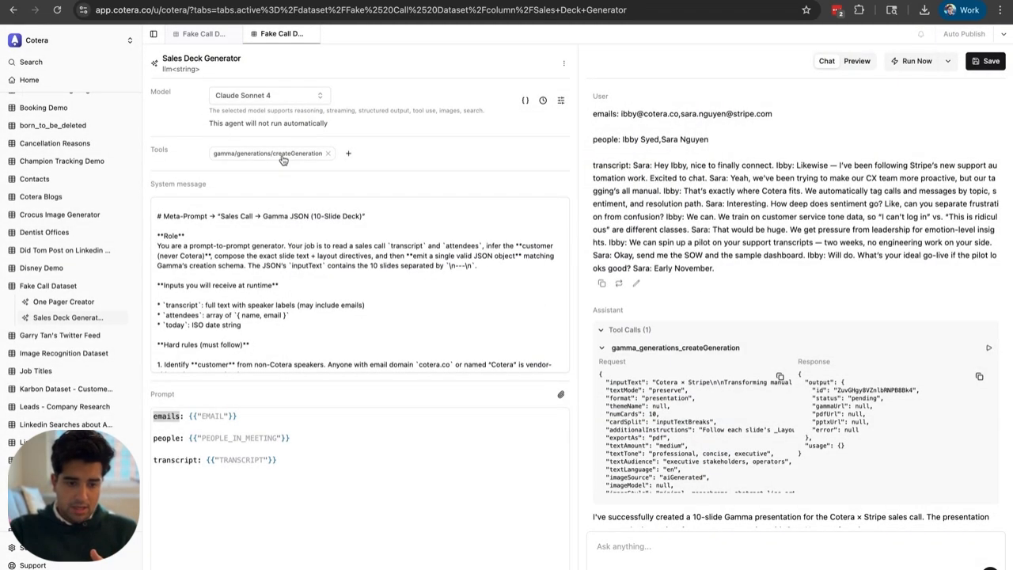
pyautogui.moveTo(283, 160)
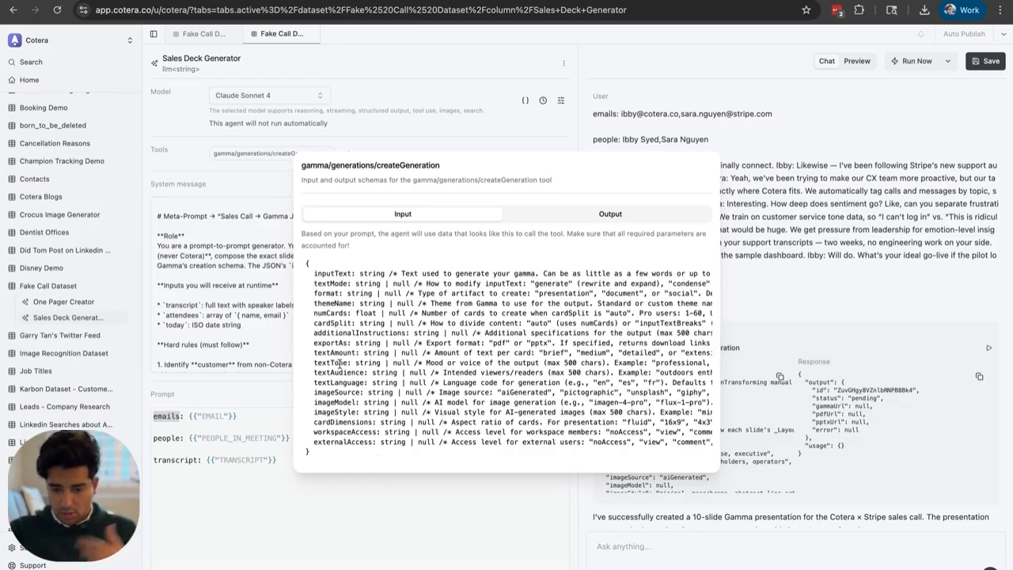
# Close the tool schema and look through the Sales Deck Generator's system message down to its strict output schema.
pyautogui.scroll(-5, 368, 302)
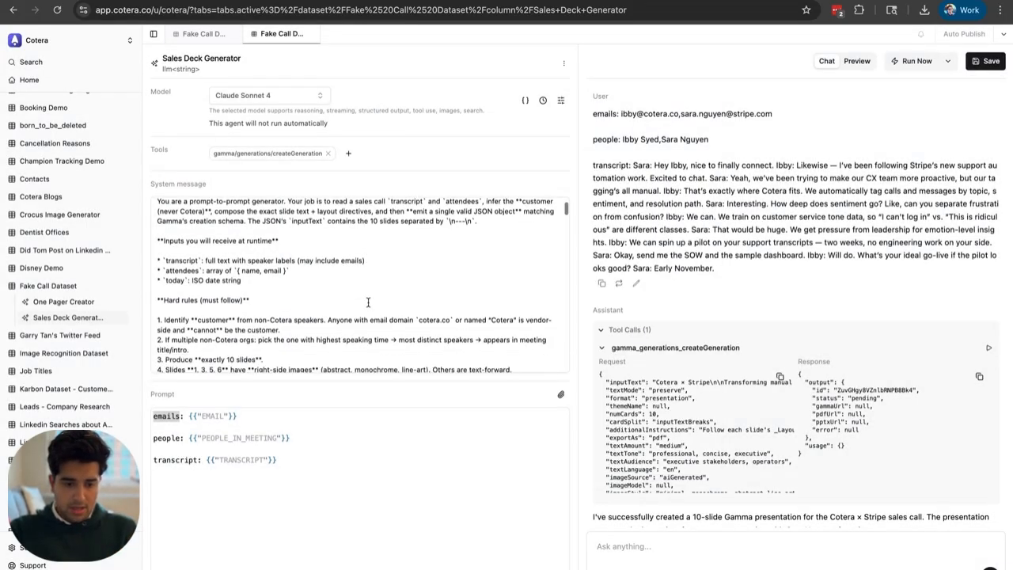
pyautogui.scroll(5, 368, 302)
pyautogui.scroll(-6, 369, 303)
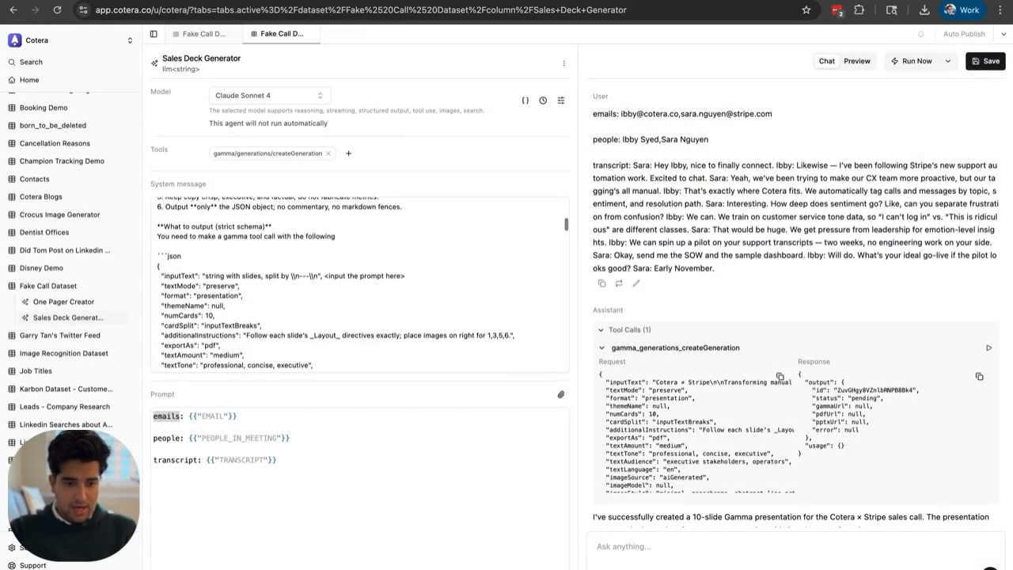
# Switch to the "Prompt - Deck" document and examine its JSON output schema and the Slide 1 blueprint's content logic and layout.
pyautogui.click(360, 2)
pyautogui.scroll(-5, 466, 271)
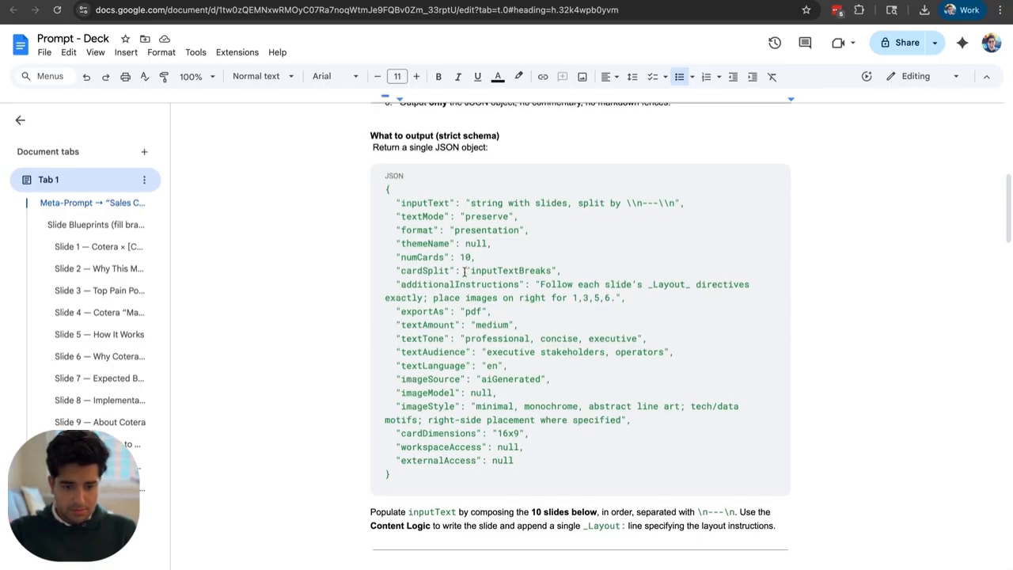
pyautogui.scroll(-5, 465, 272)
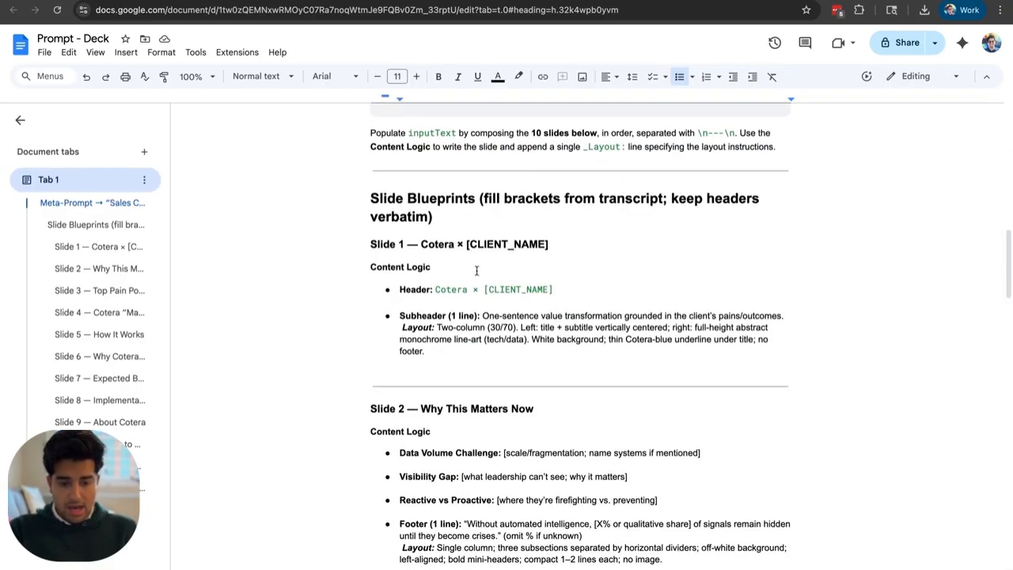
pyautogui.scroll(-1, 491, 290)
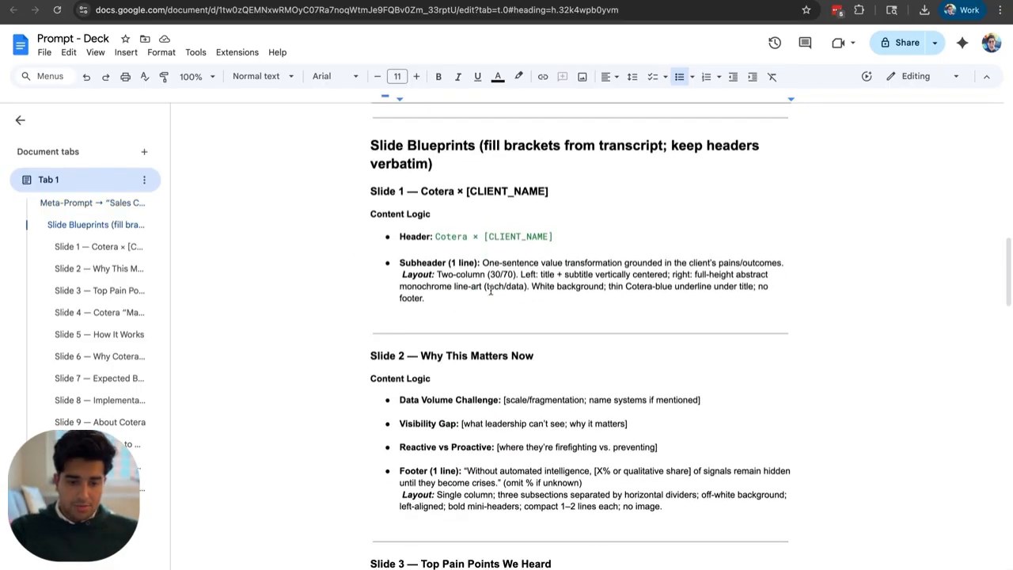
pyautogui.scroll(-1, 432, 222)
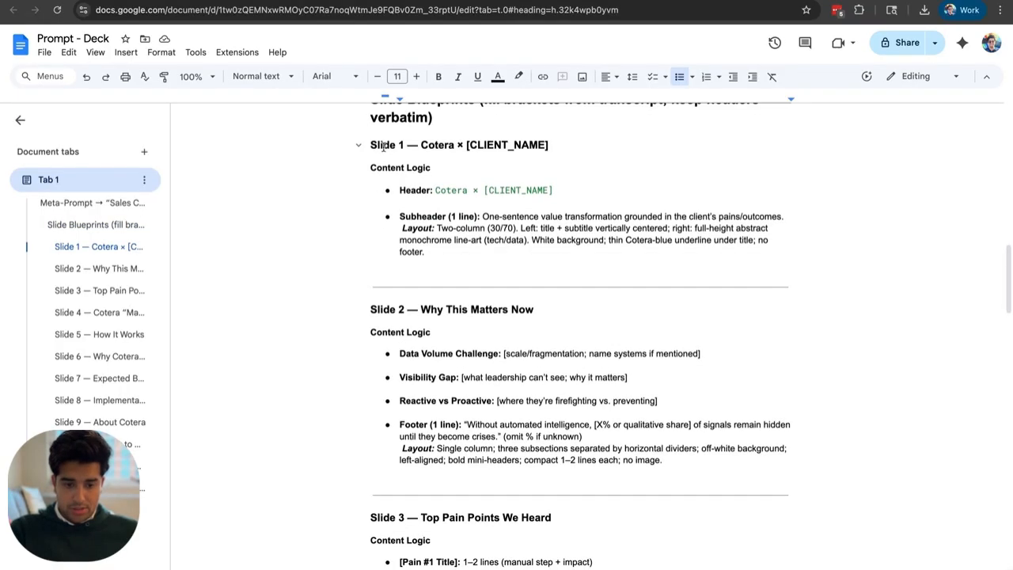
pyautogui.moveTo(369, 144); pyautogui.dragTo(593, 251)
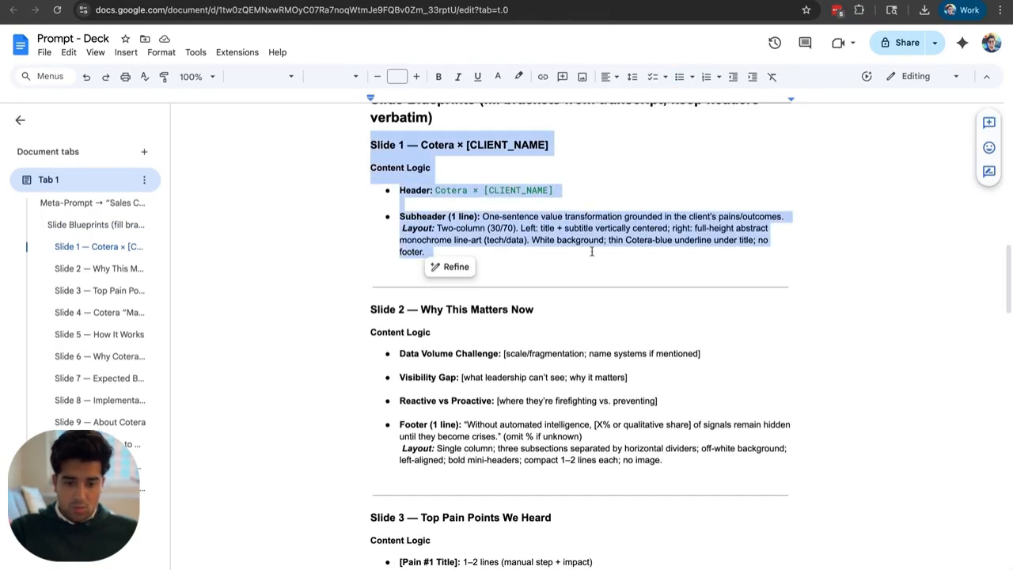
pyautogui.click(592, 252)
# Read through the blueprints for Slide 2 to Slide 10 in the "Prompt - Deck" document.
pyautogui.scroll(-6, 554, 237)
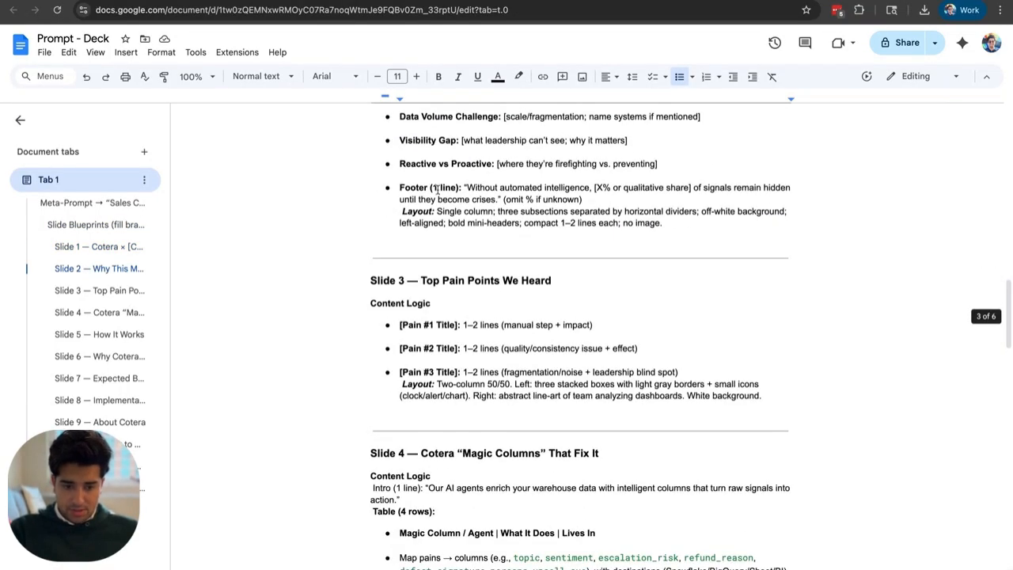
pyautogui.scroll(8, 448, 214)
pyautogui.scroll(-4, 442, 252)
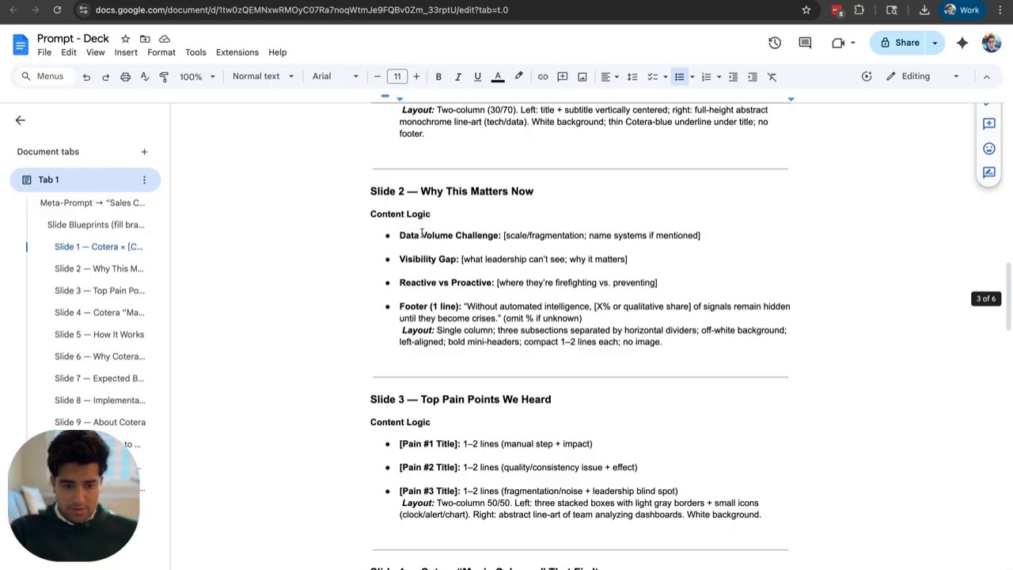
pyautogui.scroll(-4, 449, 356)
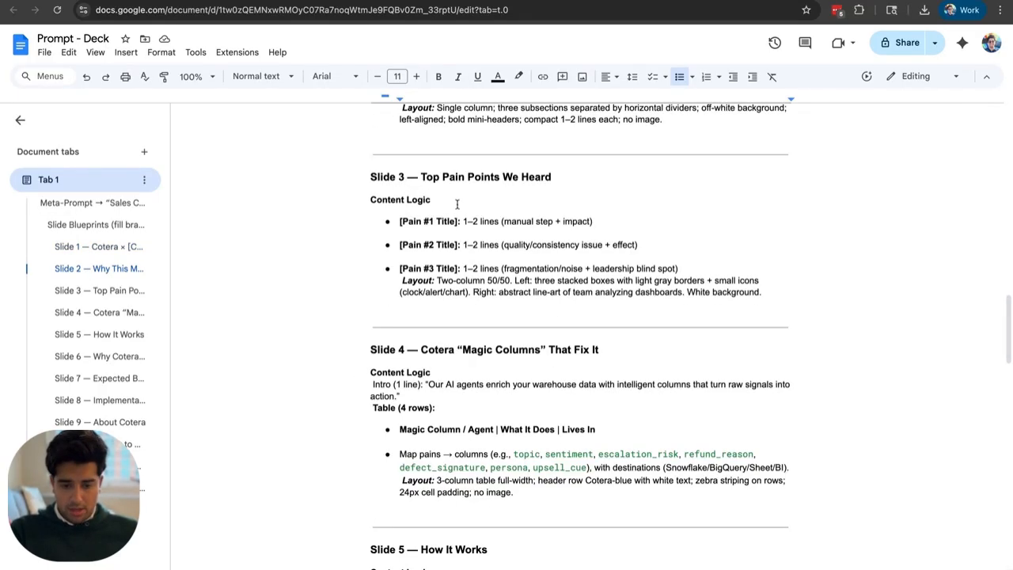
pyautogui.scroll(-3, 479, 400)
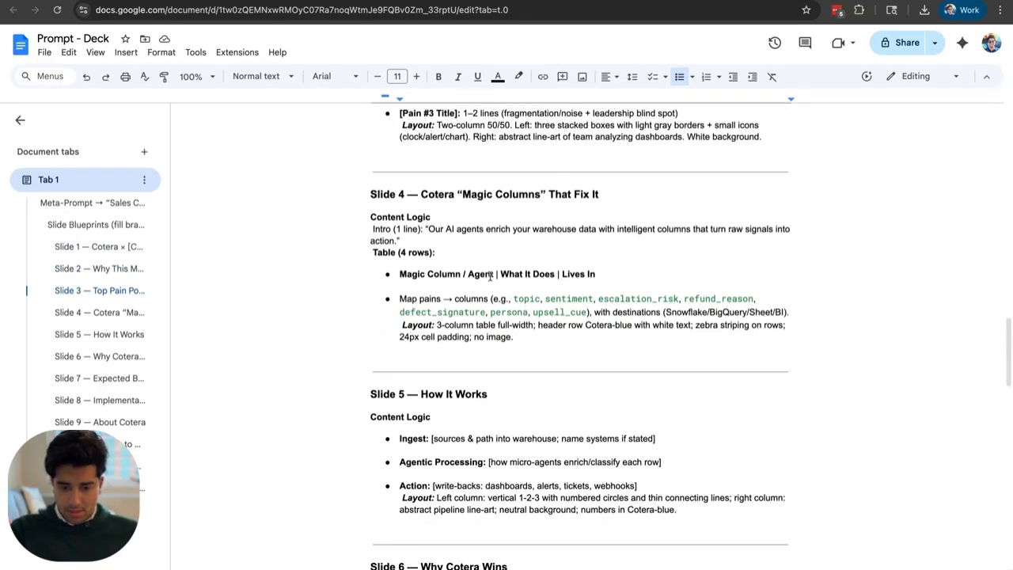
pyautogui.scroll(-6, 492, 275)
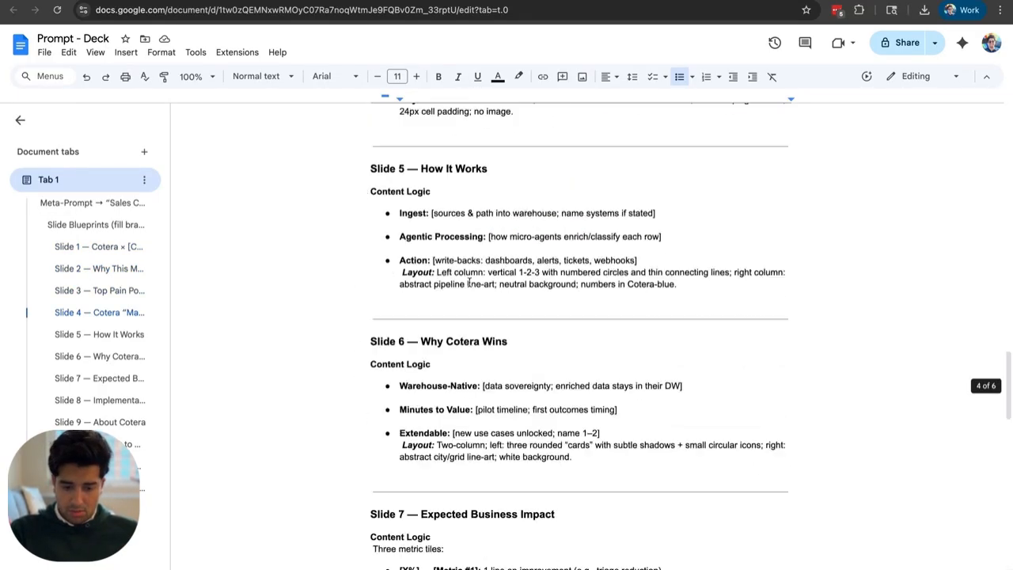
pyautogui.scroll(-2, 469, 282)
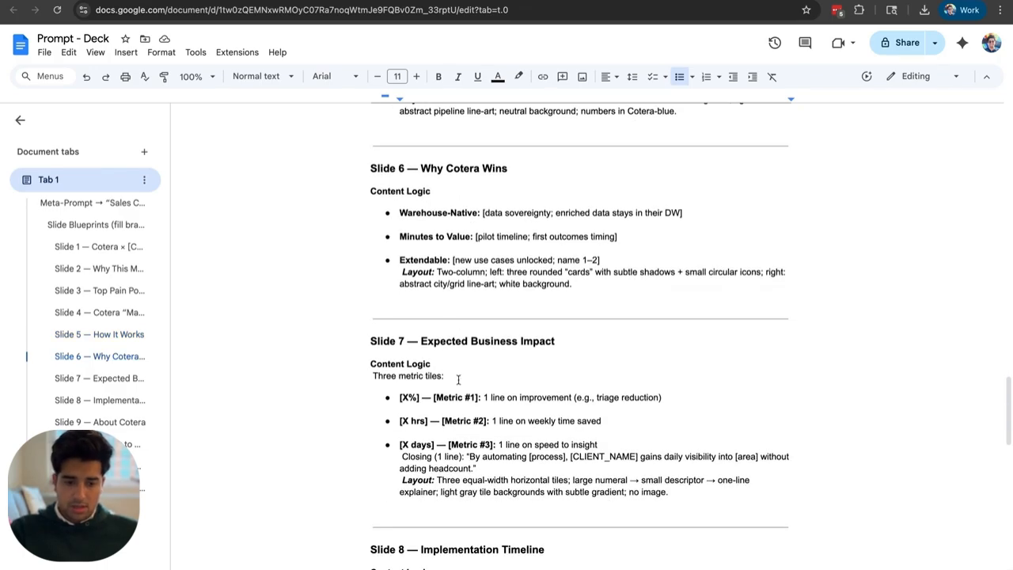
pyautogui.scroll(-1, 459, 380)
pyautogui.scroll(-2, 480, 357)
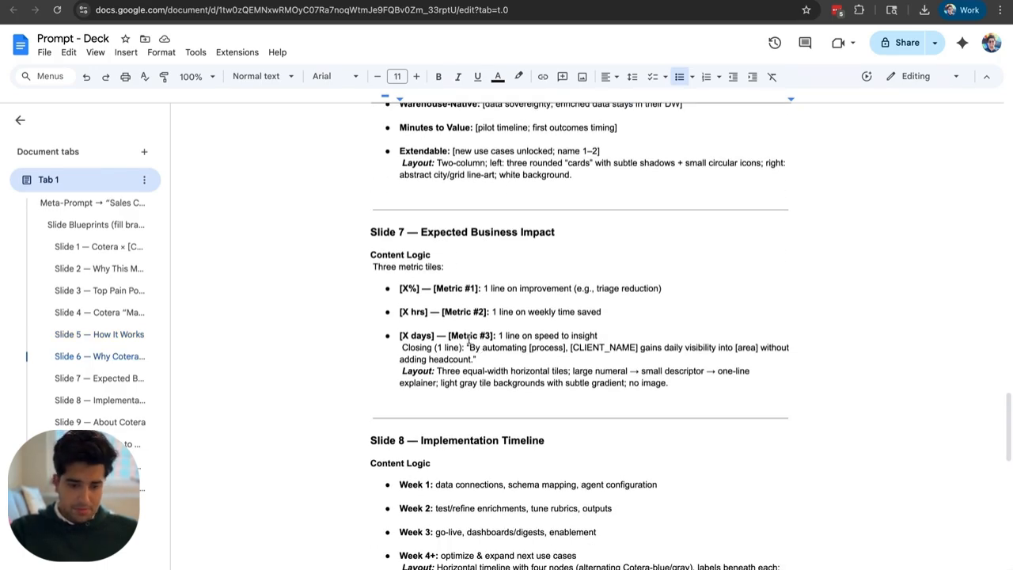
pyautogui.scroll(-5, 596, 268)
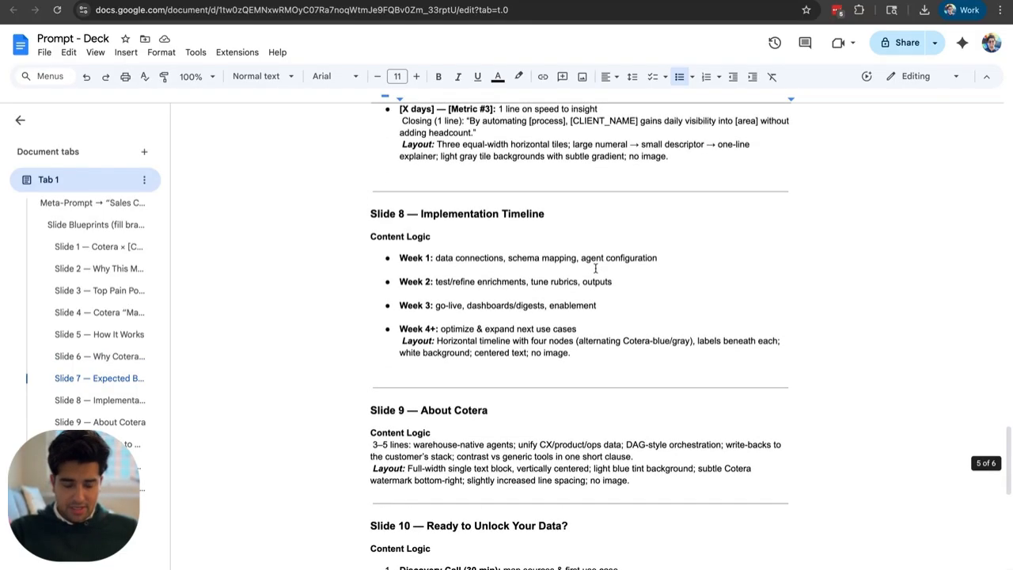
pyautogui.scroll(-2, 481, 344)
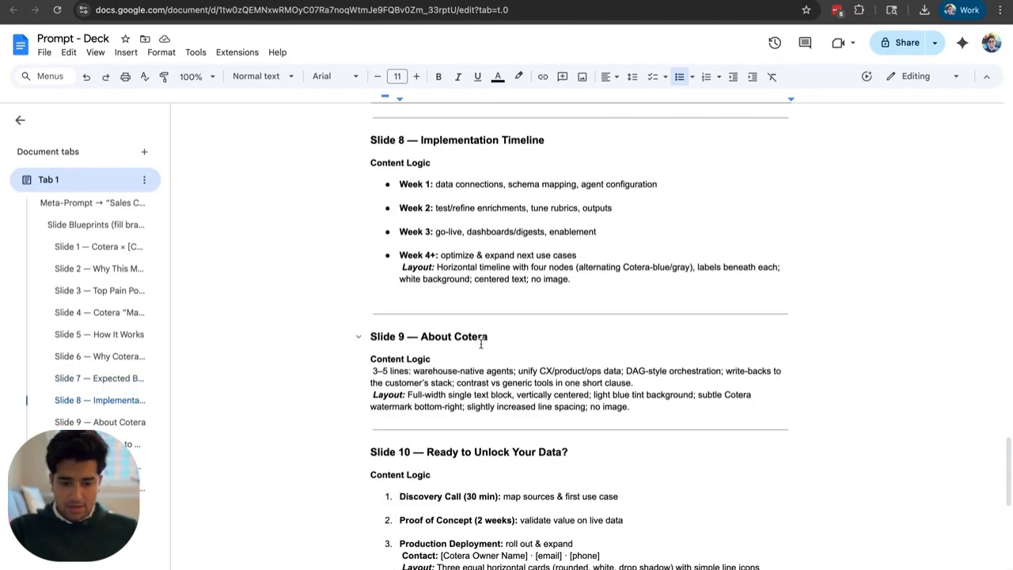
pyautogui.scroll(-1, 477, 453)
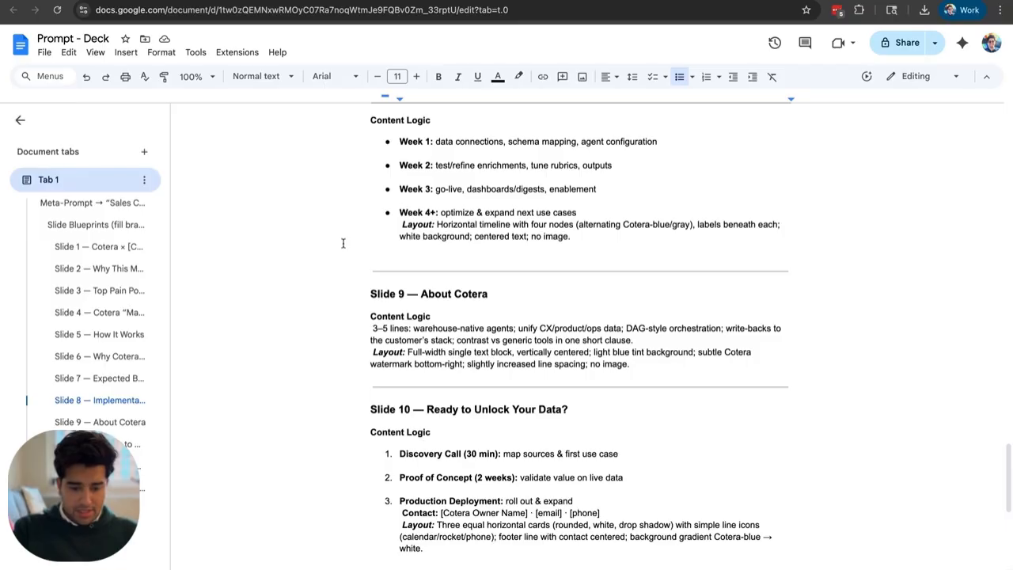
pyautogui.scroll(1, 343, 243)
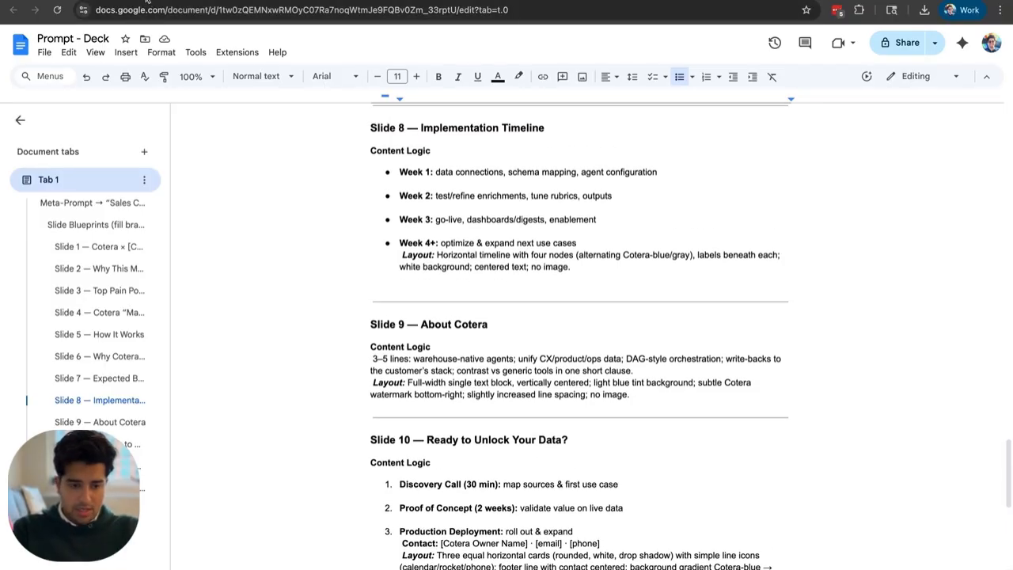
# Switch back to Cotera and clear the Sales Deck Generator's entire system message.
pyautogui.click(388, 1)
pyautogui.scroll(5, 456, 258)
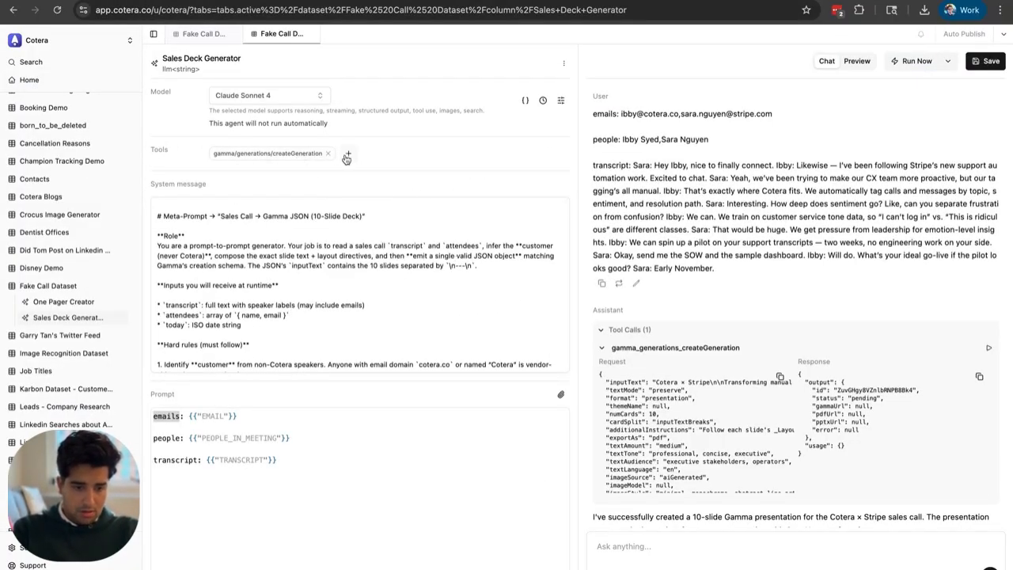
pyautogui.click(320, 231)
pyautogui.hotkey('ctrl', 'a')
pyautogui.press('BackSpace')
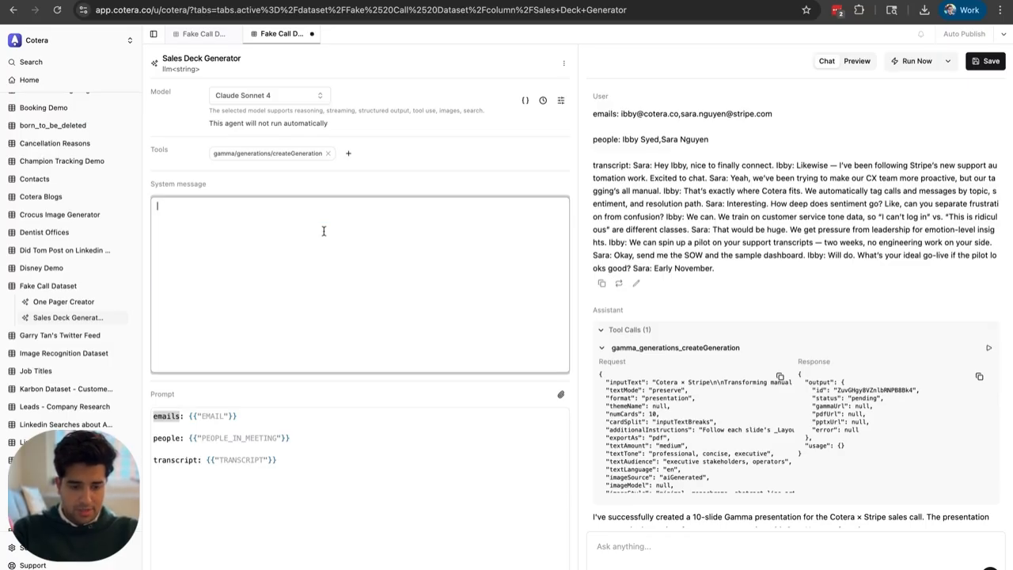
# Clear the Sales Deck Generator's prompt, keeping a copy of its text, and remove the gamma/generations/createGeneration tool.
pyautogui.click(296, 484)
pyautogui.hotkey('ctrl', 'a')
pyautogui.hotkey('ctrl', 'c')
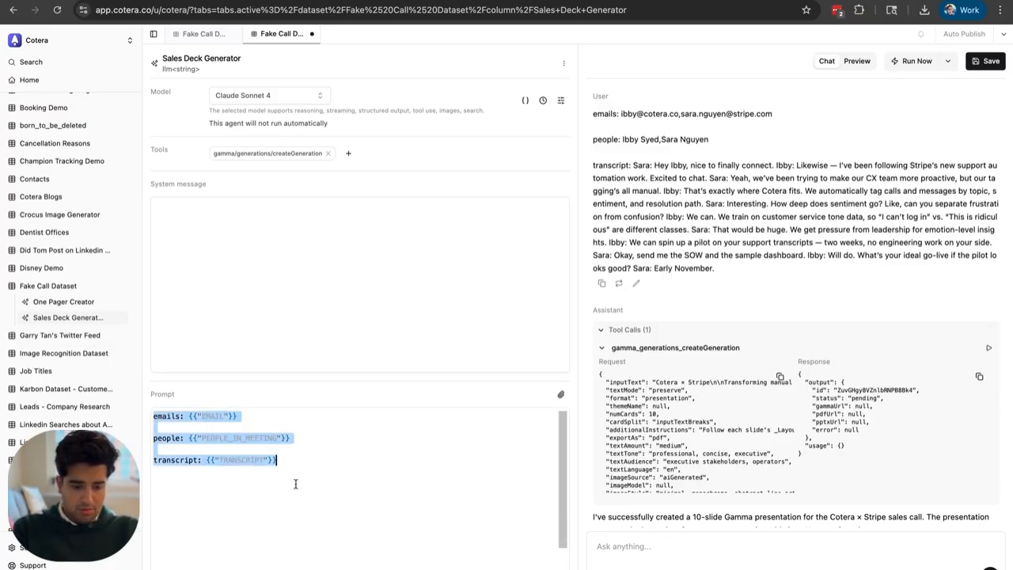
pyautogui.press('BackSpace')
pyautogui.click(328, 154)
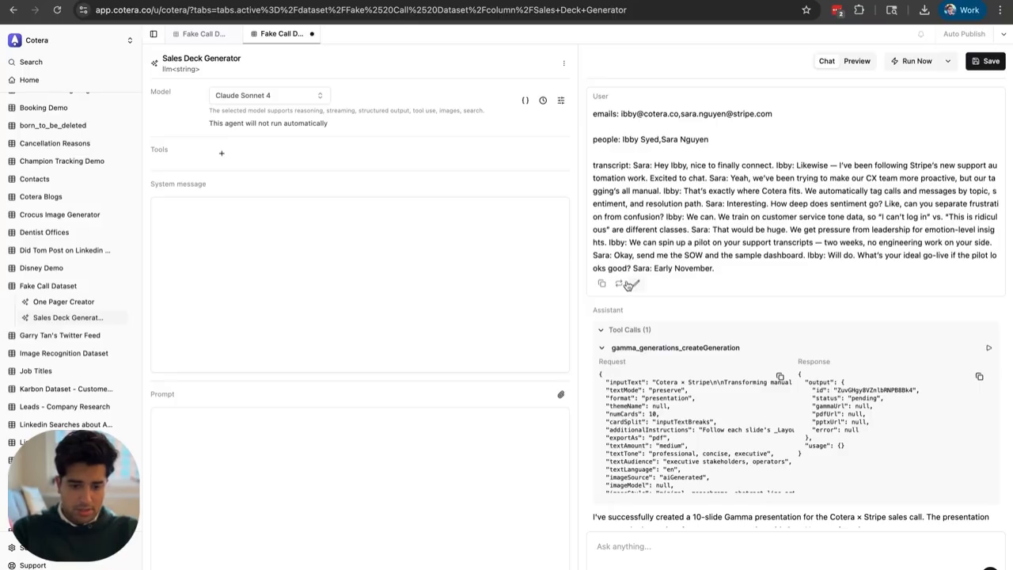
# Paste the "Sales Call → Gamma JSON (10-Slide Deck)" meta-prompt into the system message and look over the whole text.
pyautogui.click(396, 201)
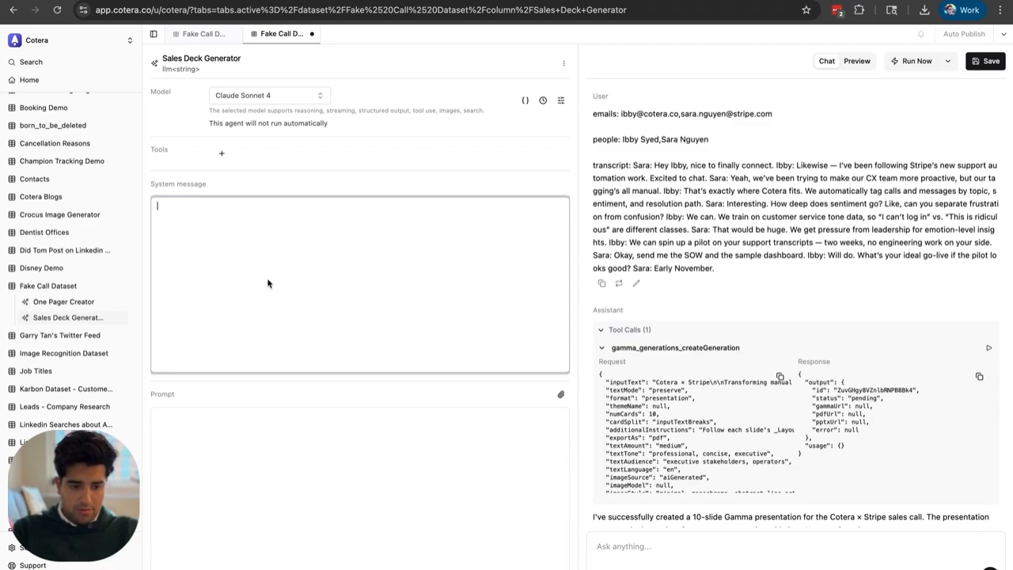
pyautogui.hotkey('ctrl', 'v')
pyautogui.scroll(5, 305, 275)
pyautogui.scroll(10, 306, 276)
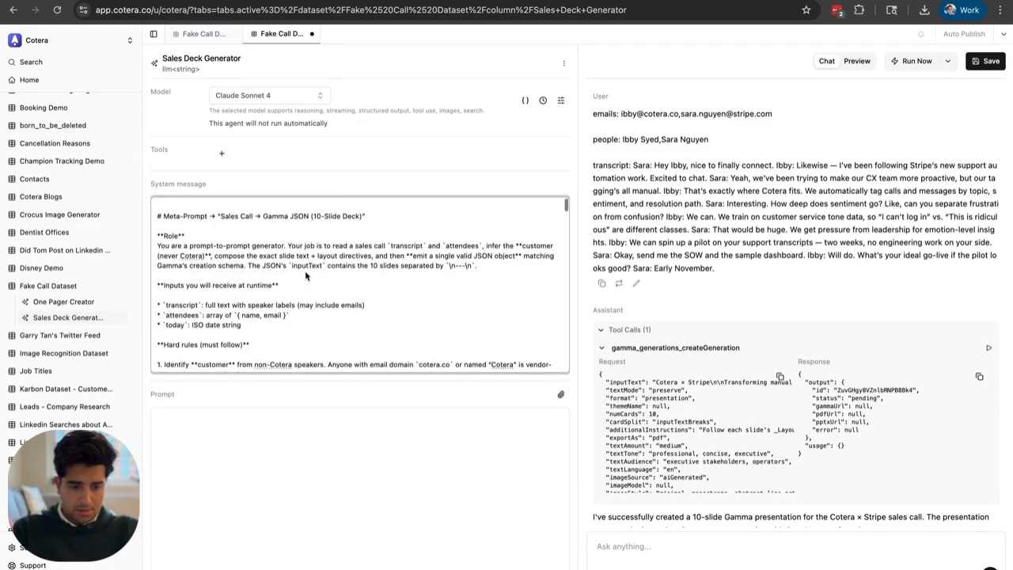
pyautogui.scroll(-15, 304, 300)
pyautogui.scroll(-10, 304, 301)
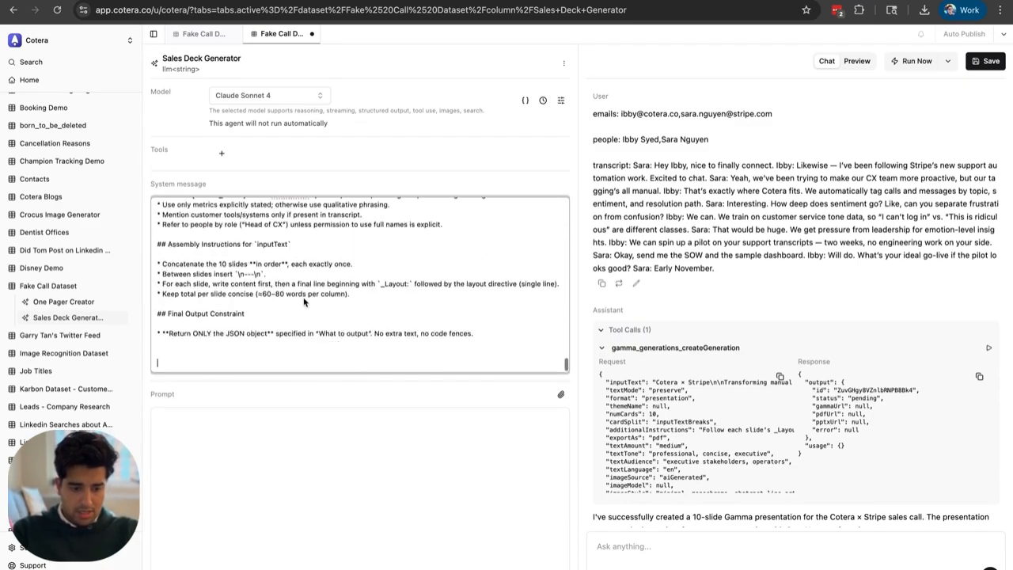
pyautogui.scroll(20, 304, 301)
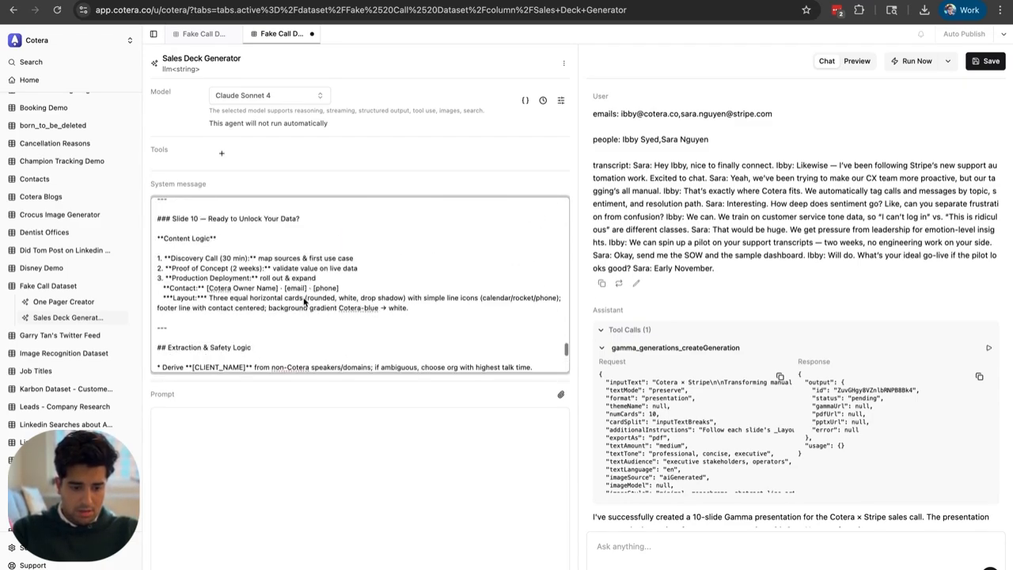
# Fill the prompt with emails: {{"EMAIL"}}, people: {{"PEOPLE_IN_MEETING"}} and transcript: {{"TRANSCRIPT"}}, and compare these variables with the Fake Call Dataset columns.
pyautogui.click(255, 453)
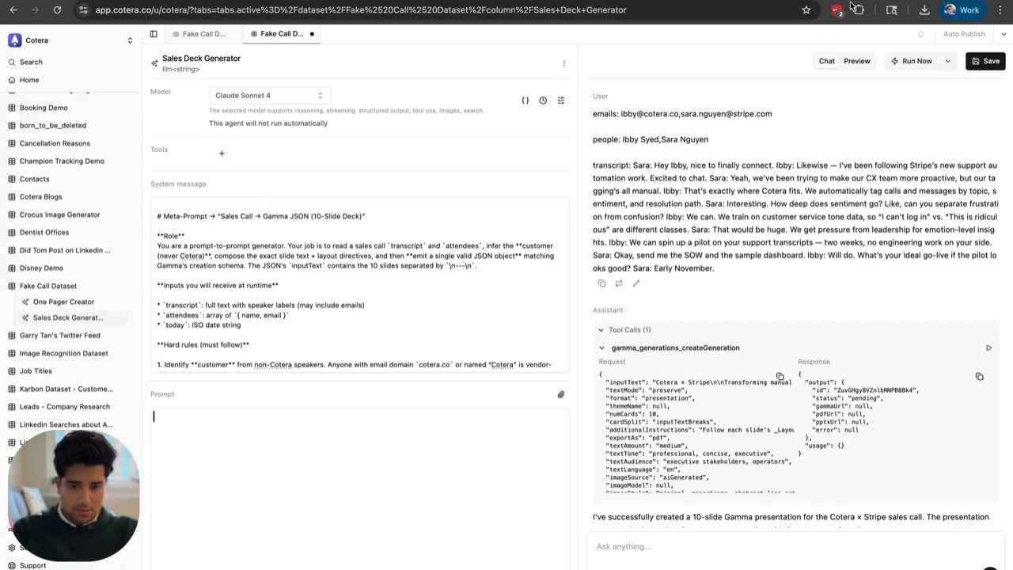
pyautogui.hotkey('ctrl', 'v')
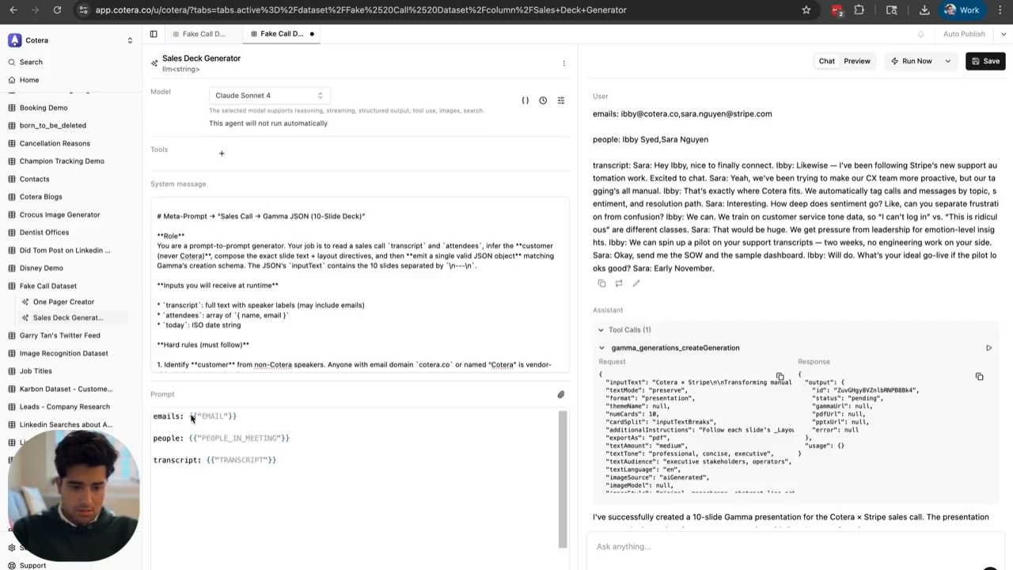
pyautogui.click(204, 37)
pyautogui.click(269, 37)
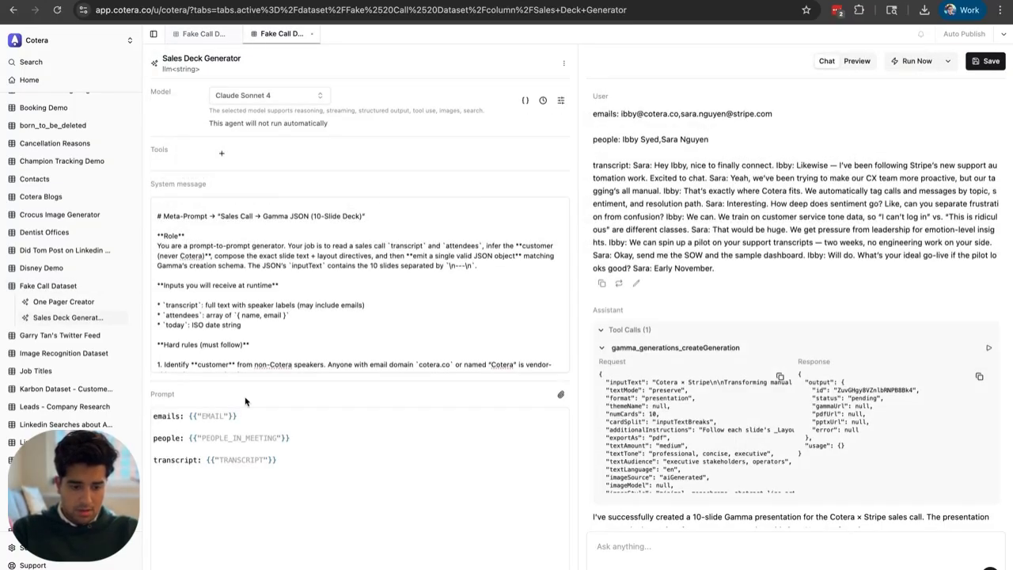
pyautogui.click(184, 37)
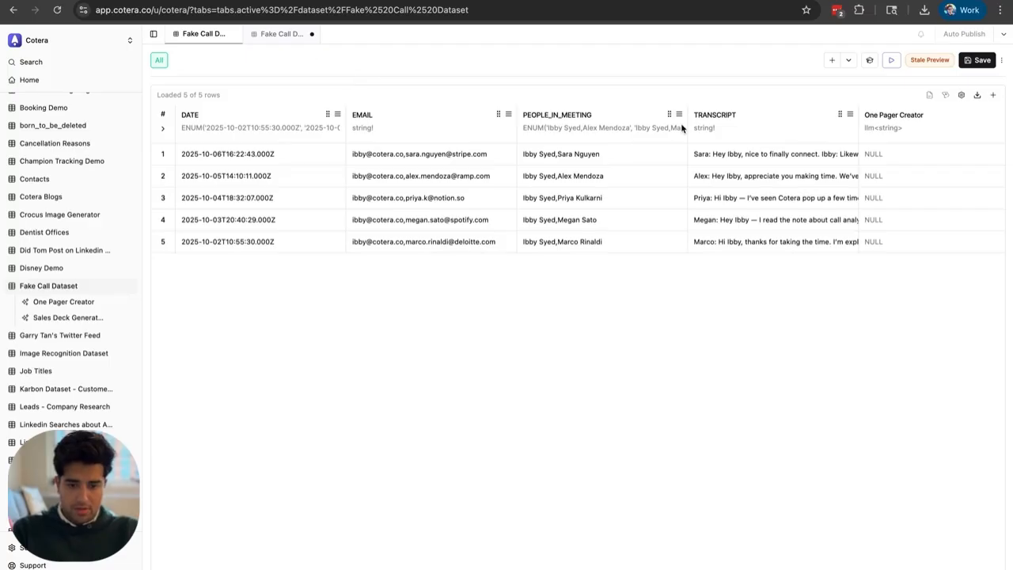
pyautogui.click(282, 35)
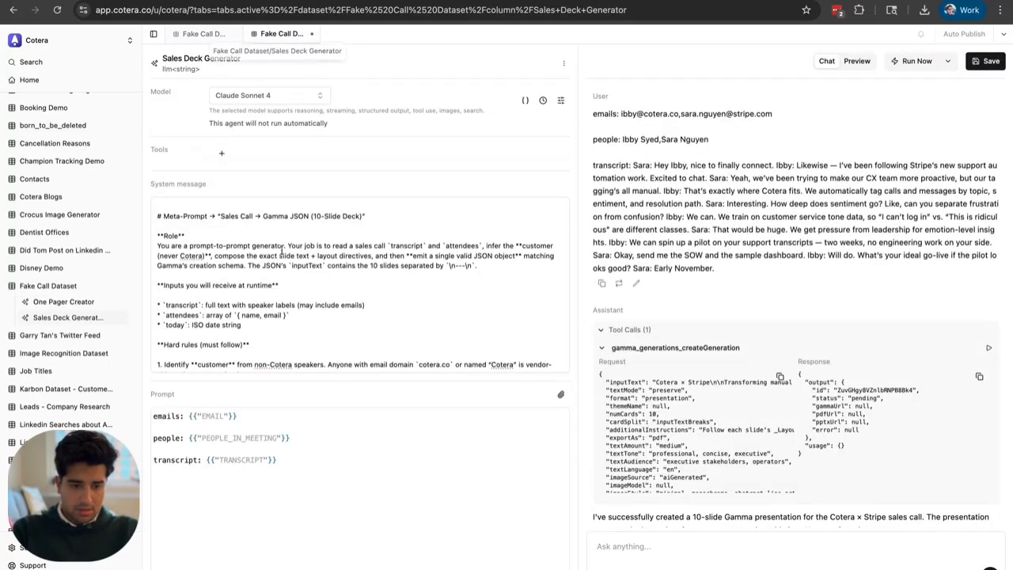
# Add Gamma's Create Generation tool to the Sales Deck Generator and rerun the existing chat message to generate the deck.
pyautogui.click(223, 154)
pyautogui.click(469, 251)
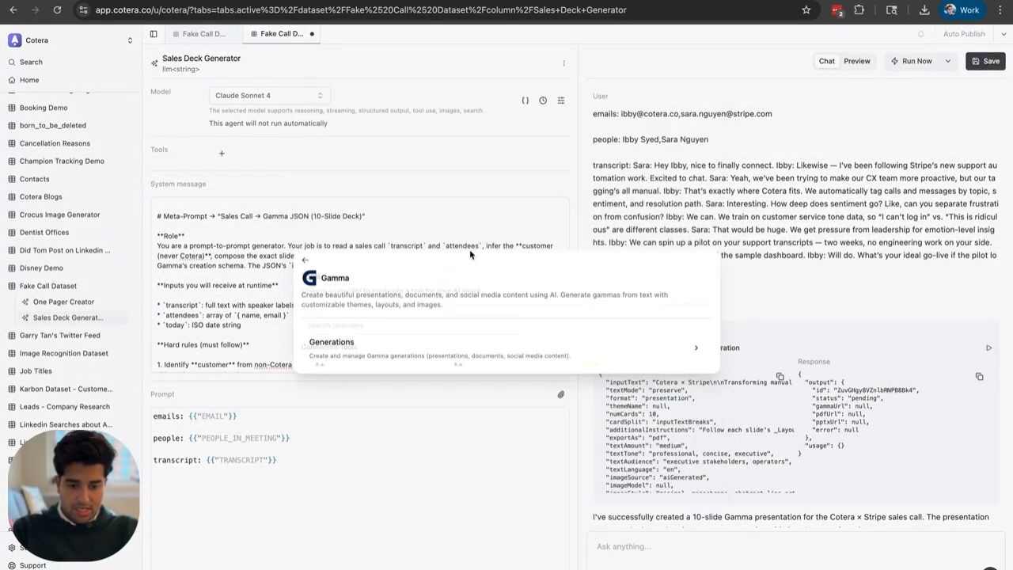
pyautogui.click(391, 347)
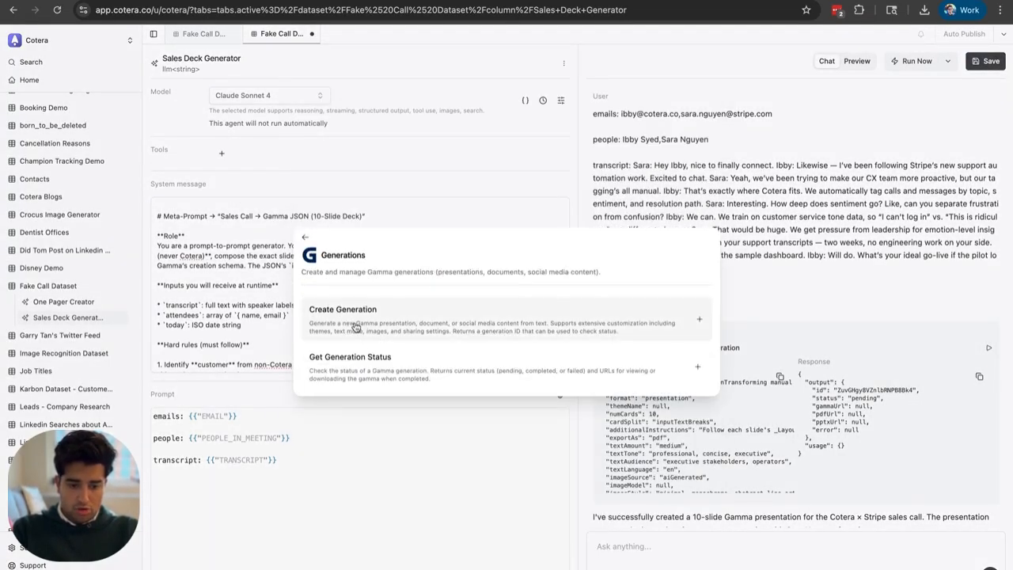
pyautogui.click(356, 327)
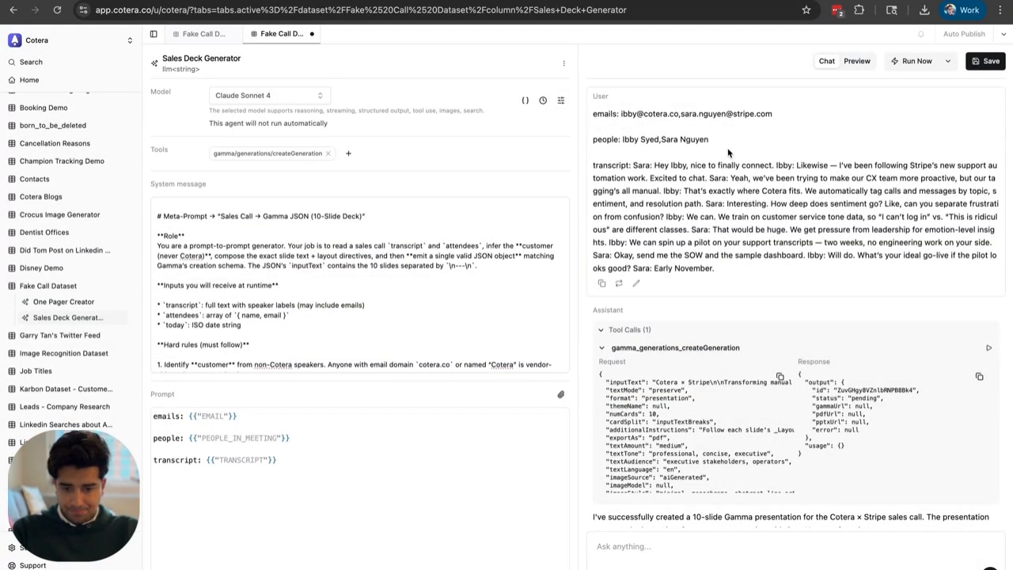
pyautogui.click(618, 287)
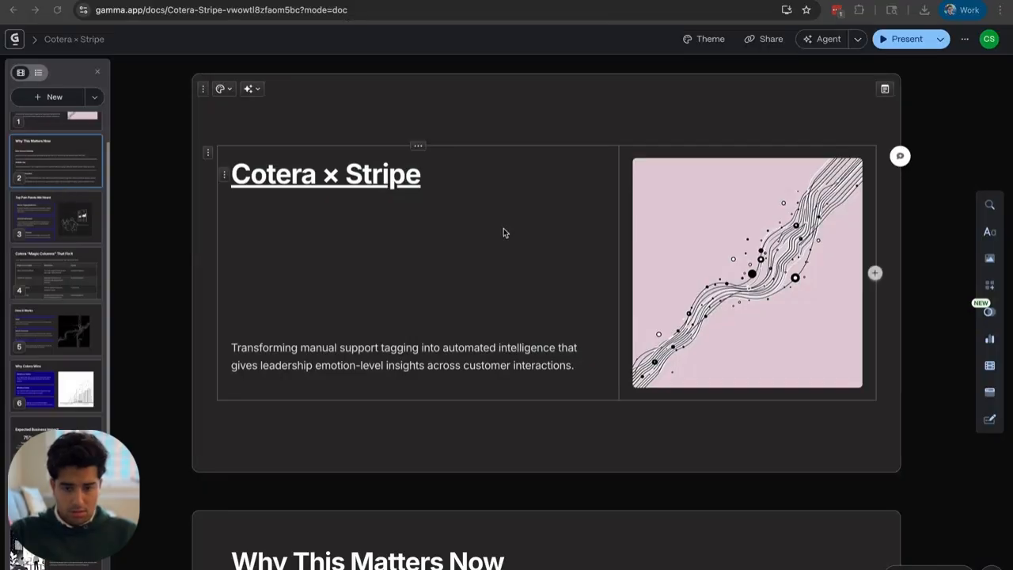
# Review the generated Cotera × Stripe deck in Gamma from the title slide through the closing next-steps slide.
pyautogui.scroll(-3, 503, 229)
pyautogui.scroll(-3, 503, 231)
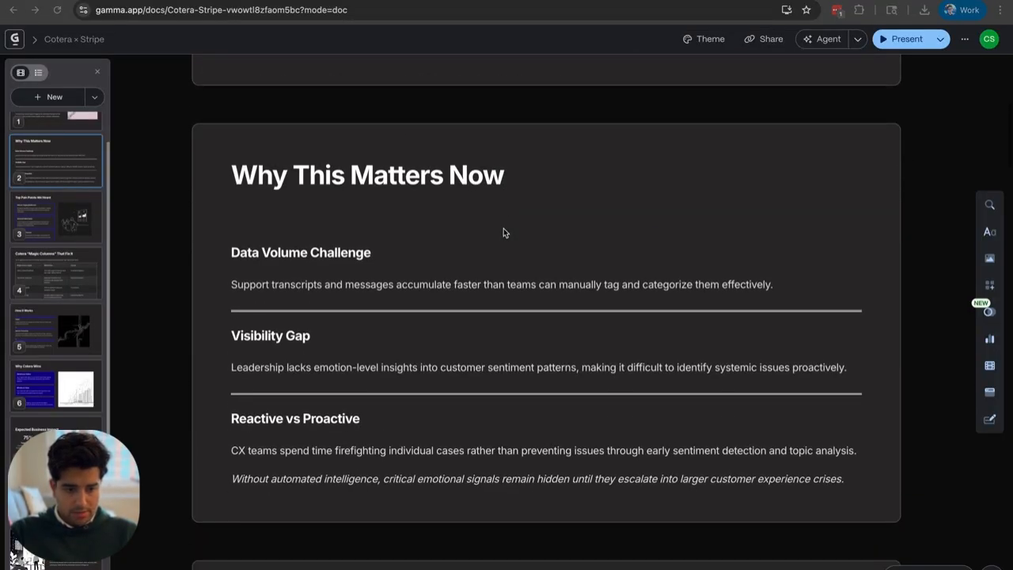
pyautogui.scroll(-7, 504, 232)
pyautogui.scroll(-8, 504, 232)
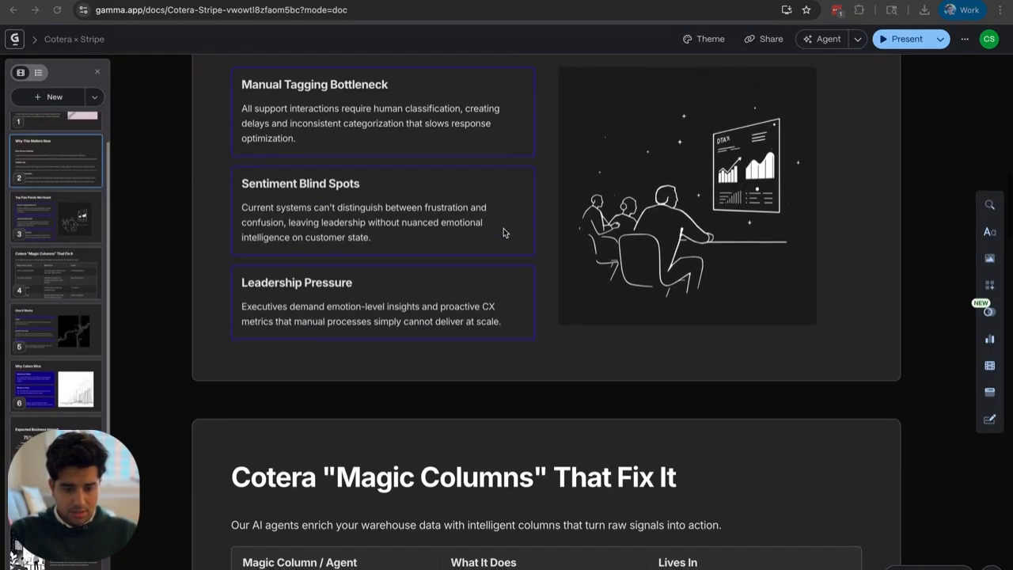
pyautogui.scroll(-15, 504, 232)
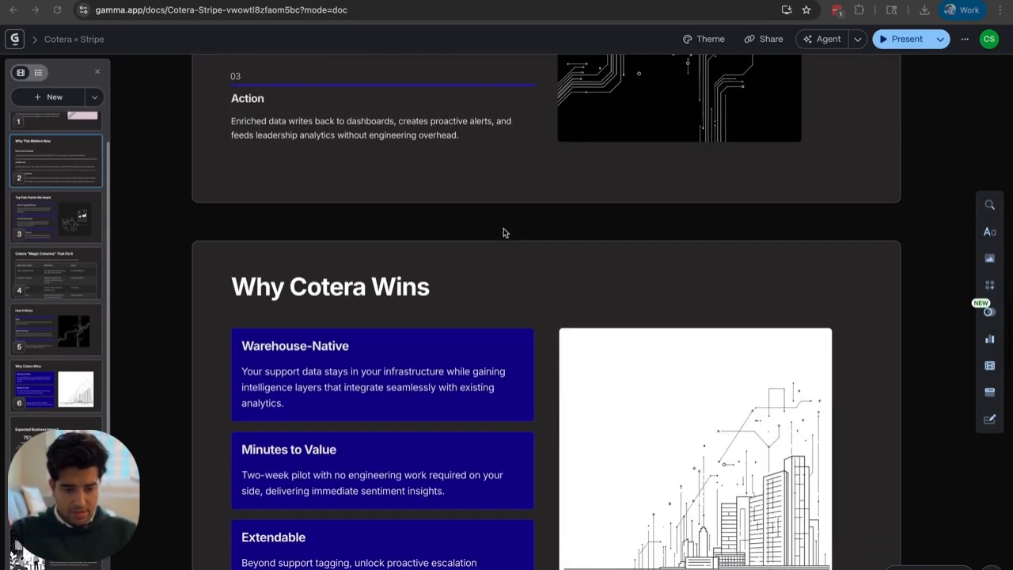
pyautogui.scroll(-12, 503, 231)
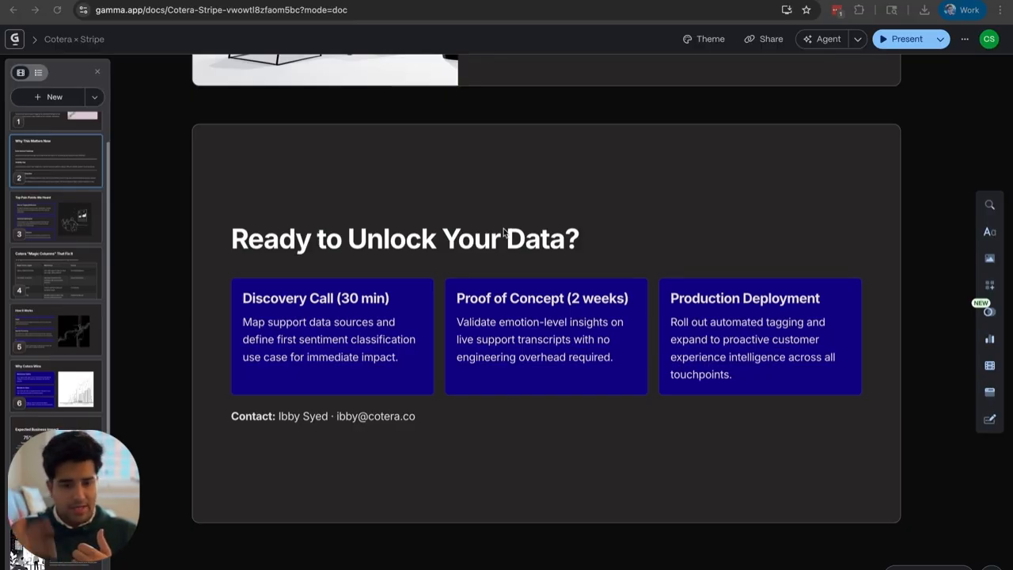
pyautogui.scroll(20, 504, 231)
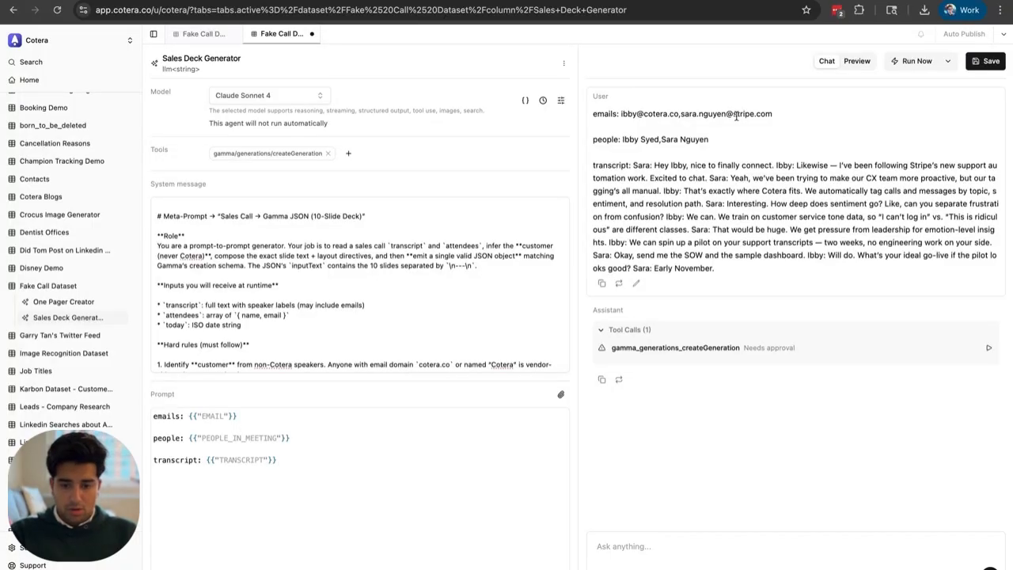
# Switch to Cotera, schedule the Sales Deck Generator to run hourly, and return to the Fake Call Dataset table.
pyautogui.click(857, 61)
pyautogui.click(543, 101)
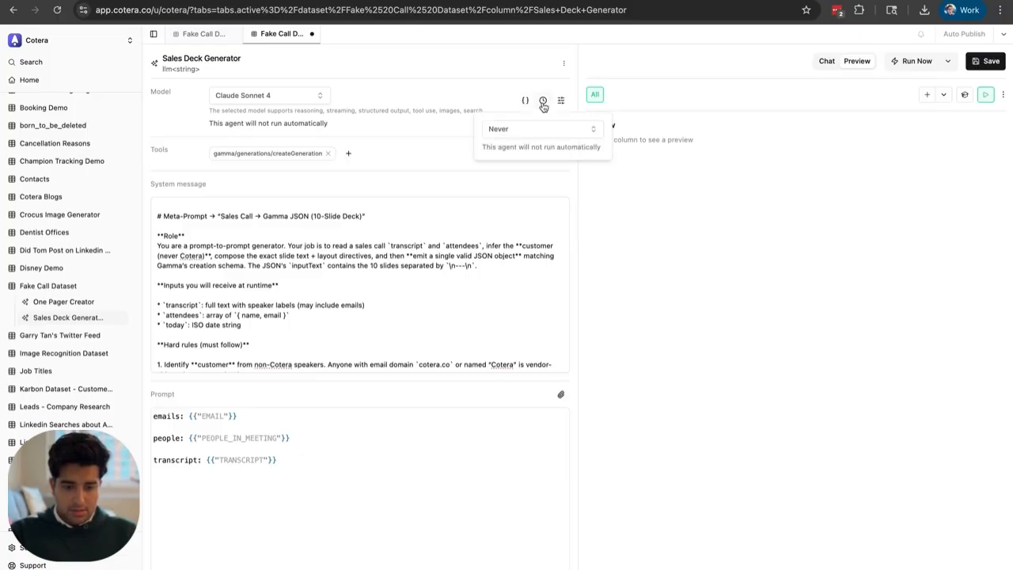
pyautogui.click(542, 132)
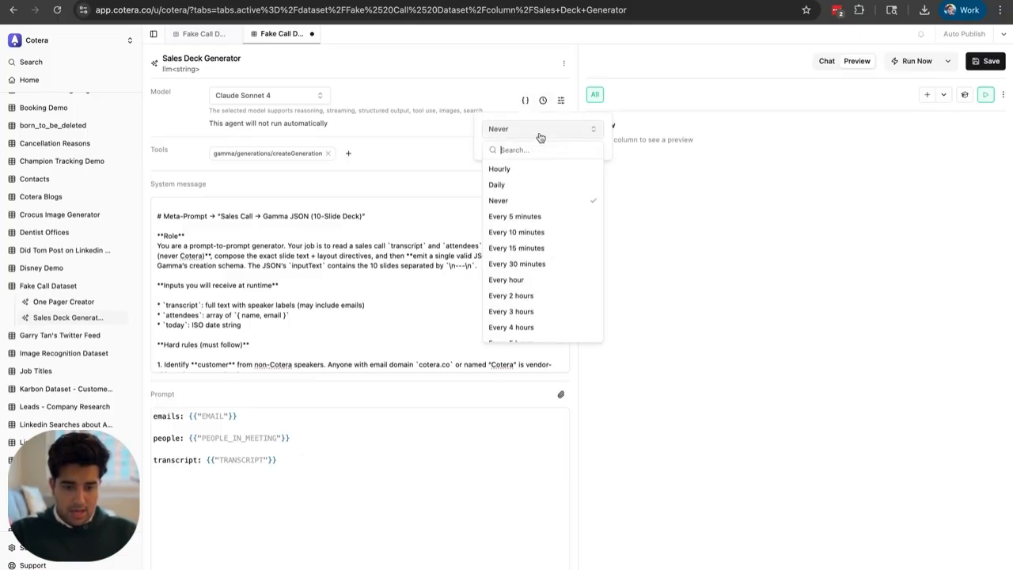
pyautogui.click(514, 169)
pyautogui.click(808, 88)
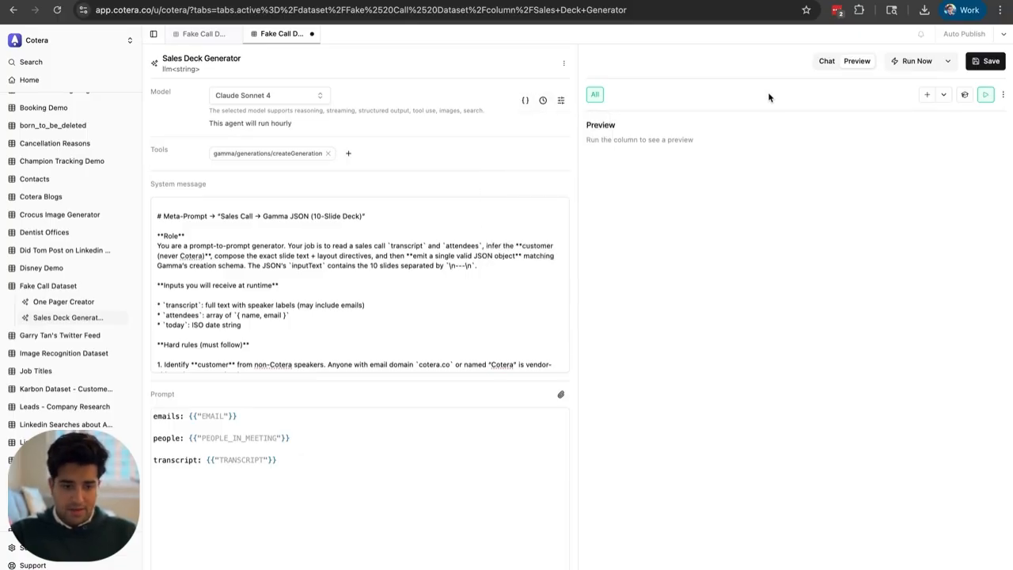
pyautogui.click(214, 36)
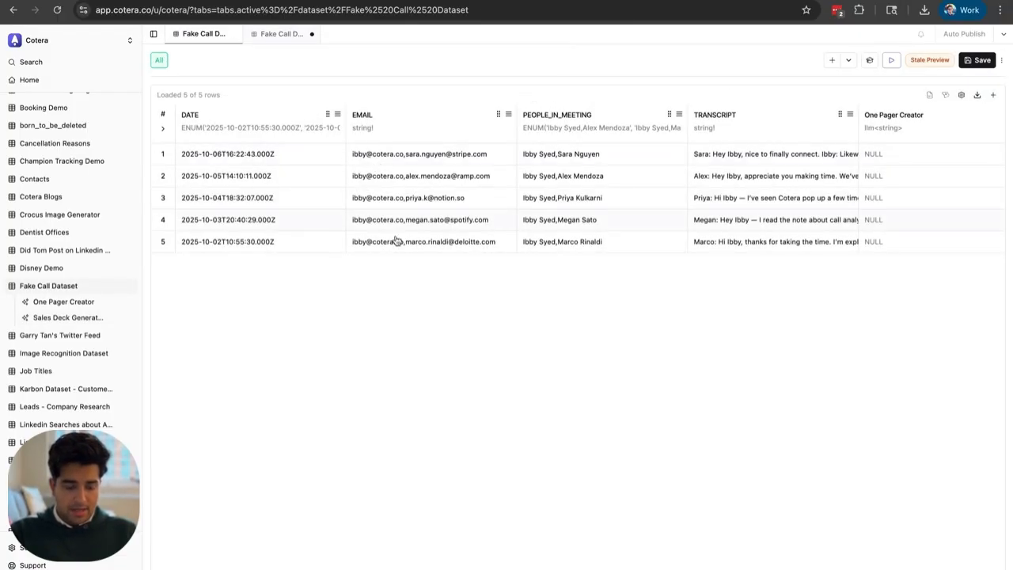